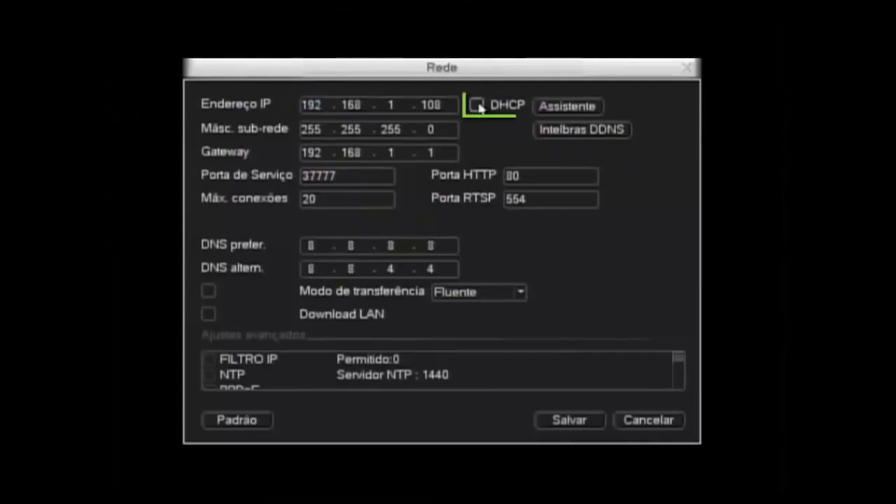
Enable DHCP, change the HTTP port from 80 to 8080, save, and confirm the DVR restart.
left_click(478, 106)
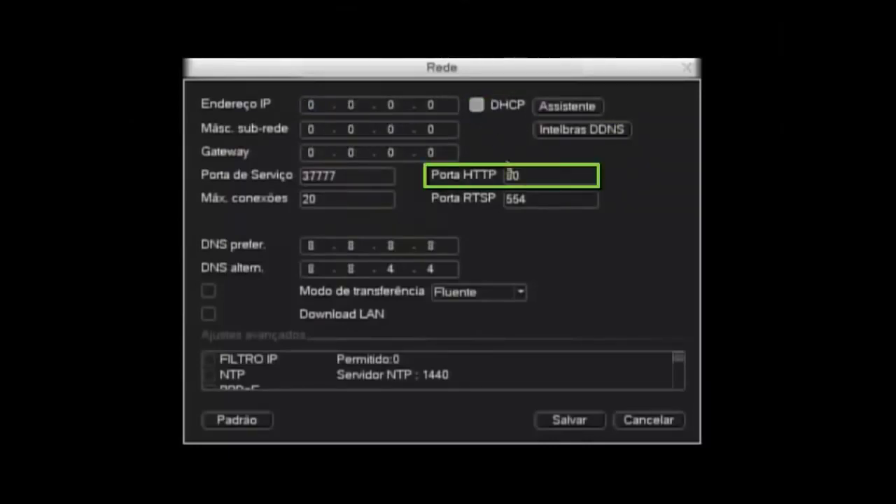
left_click(522, 178)
left_click(523, 180)
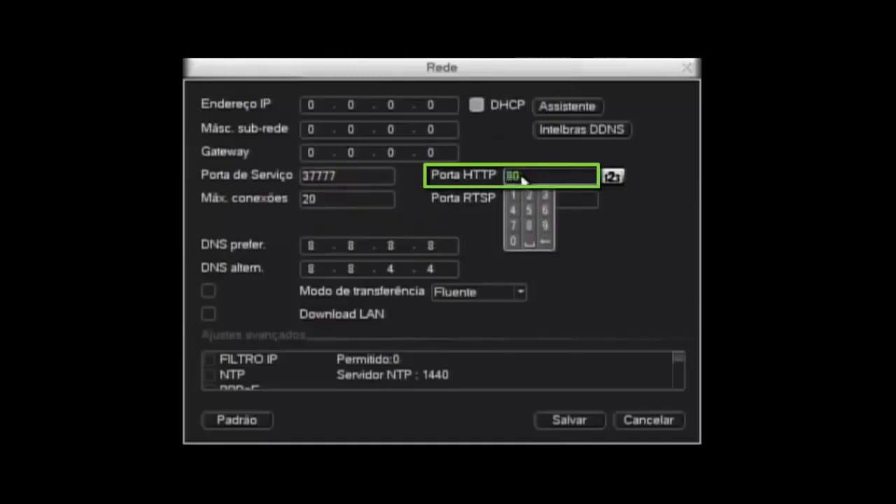
left_click(514, 241)
left_click(529, 226)
left_click(515, 241)
left_click(530, 242)
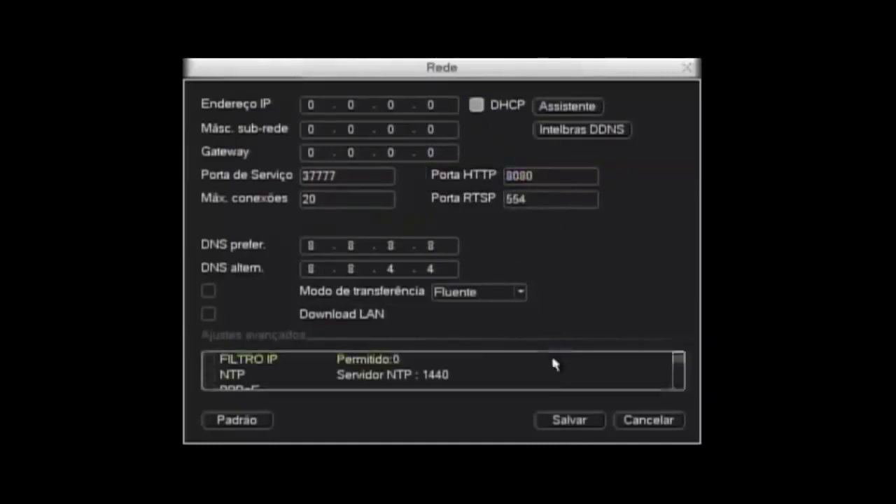
left_click(566, 421)
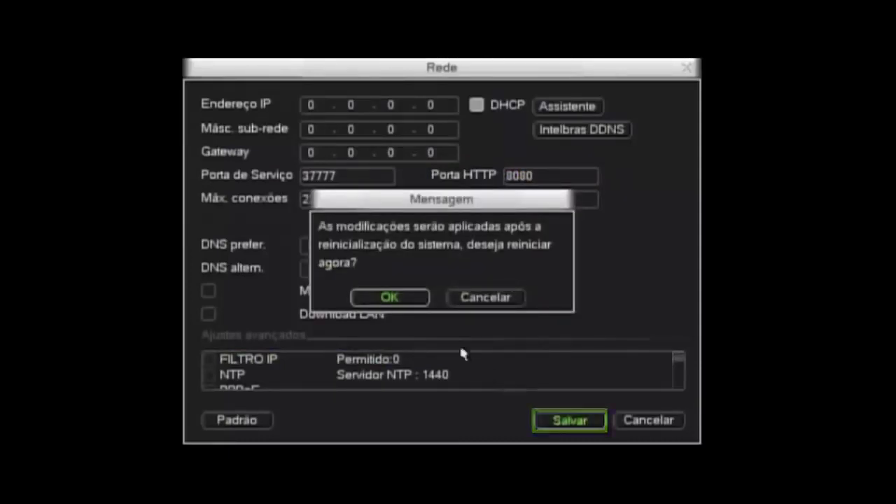
left_click(414, 299)
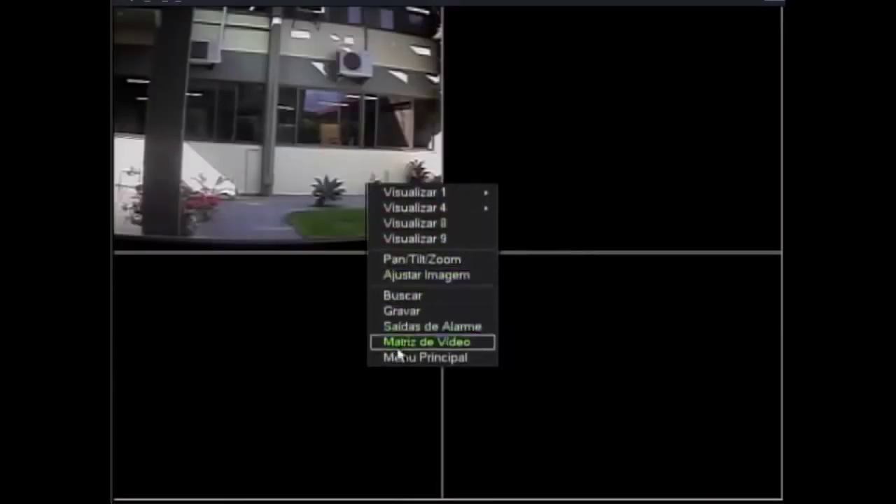
Log in to the DVR main menu with the account password and open Ajustes.
left_click(398, 356)
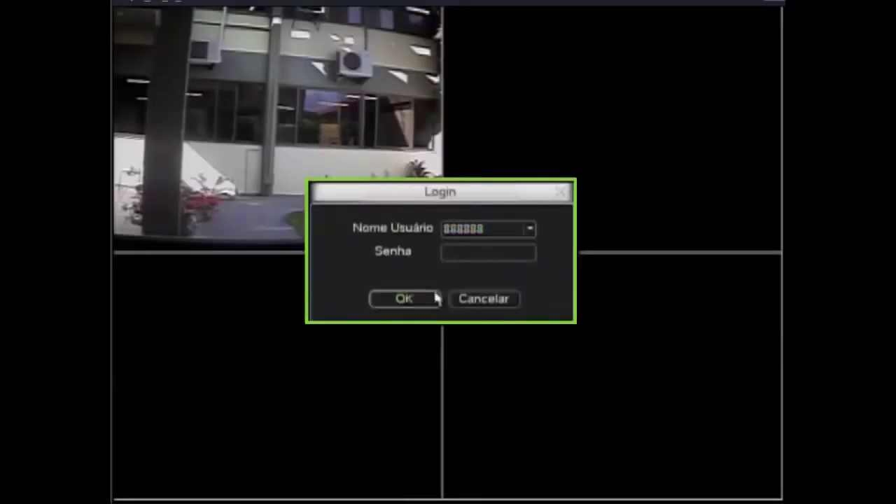
left_click(448, 253)
left_click(572, 315)
left_click(572, 315)
left_click(572, 316)
left_click(572, 315)
left_click(572, 316)
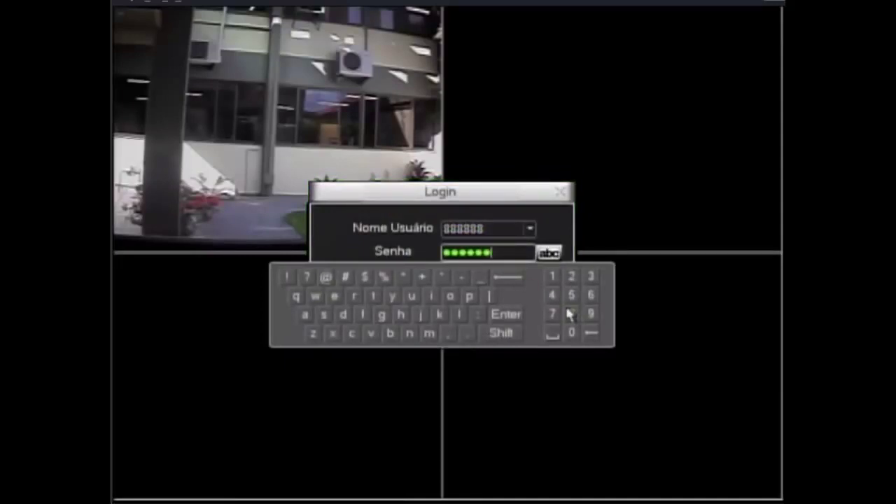
left_click(517, 314)
left_click(421, 305)
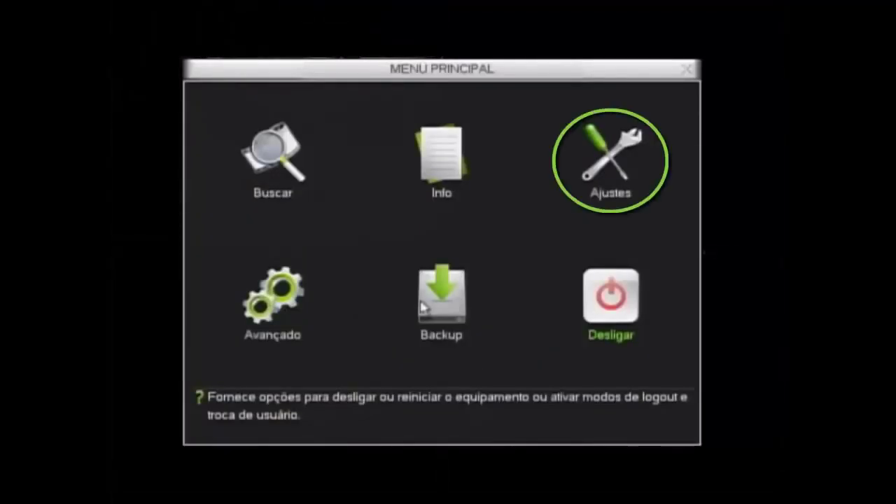
left_click(595, 171)
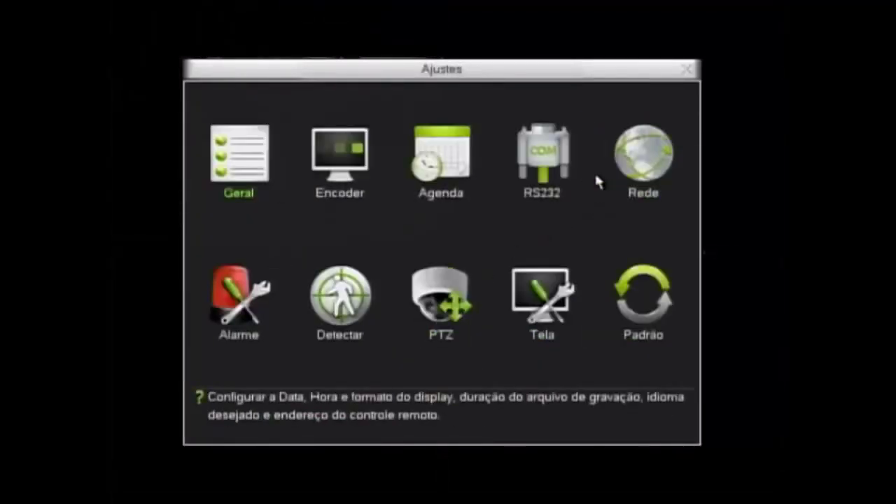
Uncheck DHCP in Rede to keep 10.0.0.107 fixed, save, and reopen Rede to verify.
left_click(634, 168)
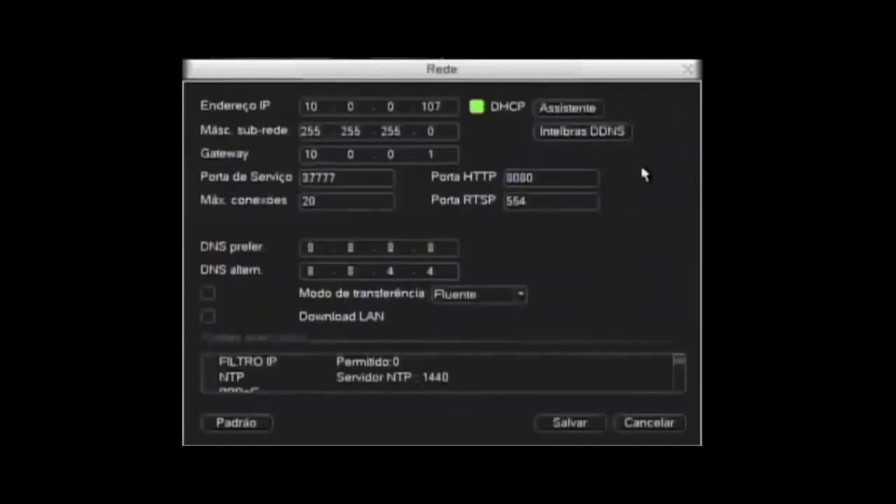
left_click(479, 108)
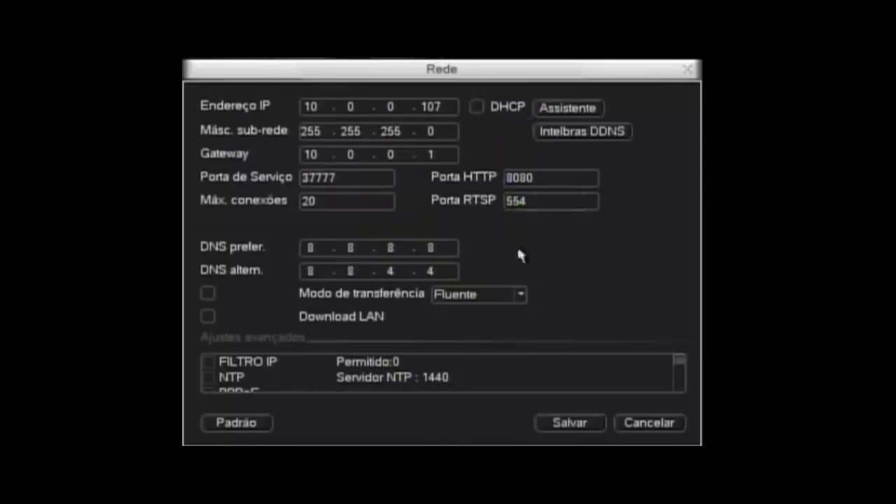
left_click(558, 424)
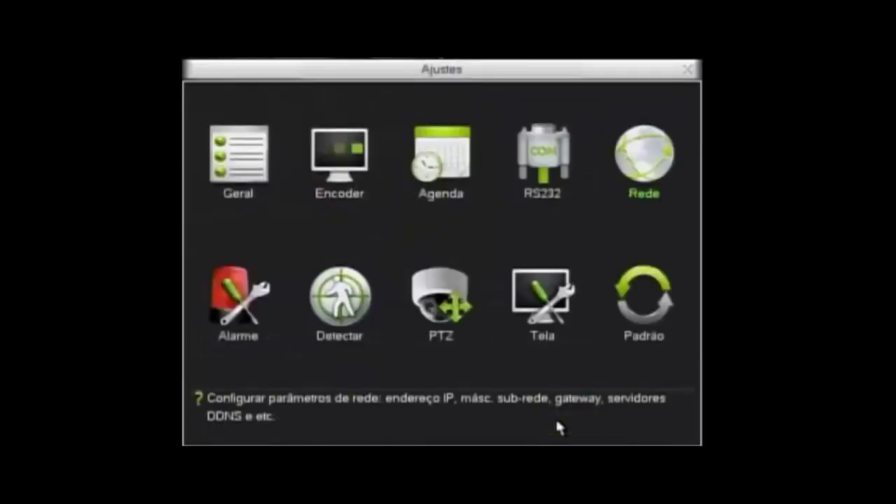
left_click(639, 181)
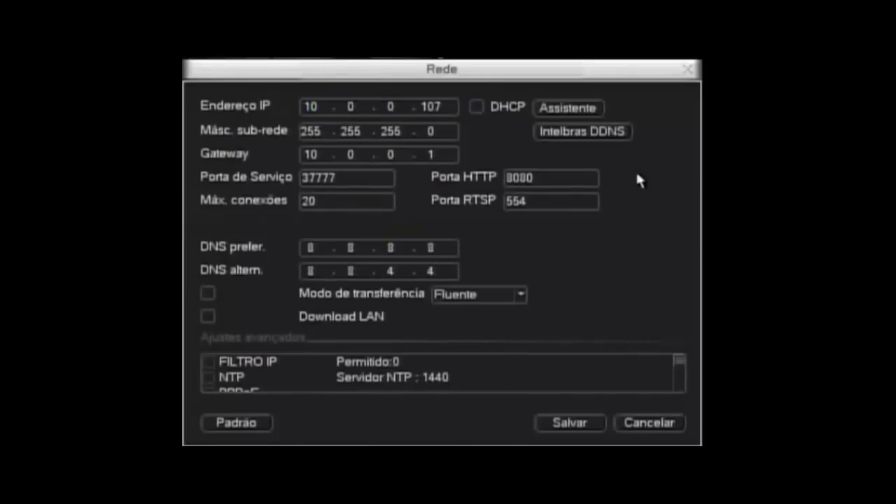
left_click(570, 137)
Enable Intelbras DDNS and enter the account e-mail with the on-screen keyboard.
left_click(416, 108)
left_click(392, 130)
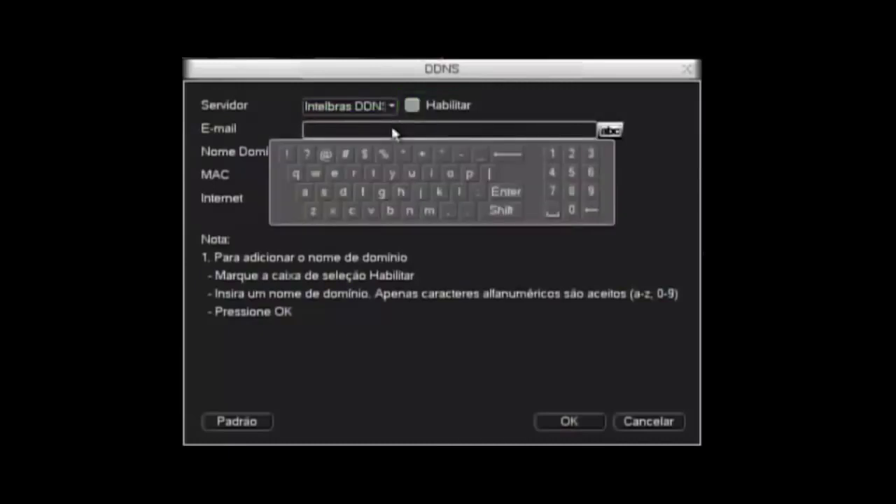
left_click(325, 195)
left_click(412, 173)
left_click(466, 173)
left_click(349, 172)
left_click(373, 173)
left_click(335, 174)
left_click(343, 194)
left_click(432, 174)
left_click(382, 192)
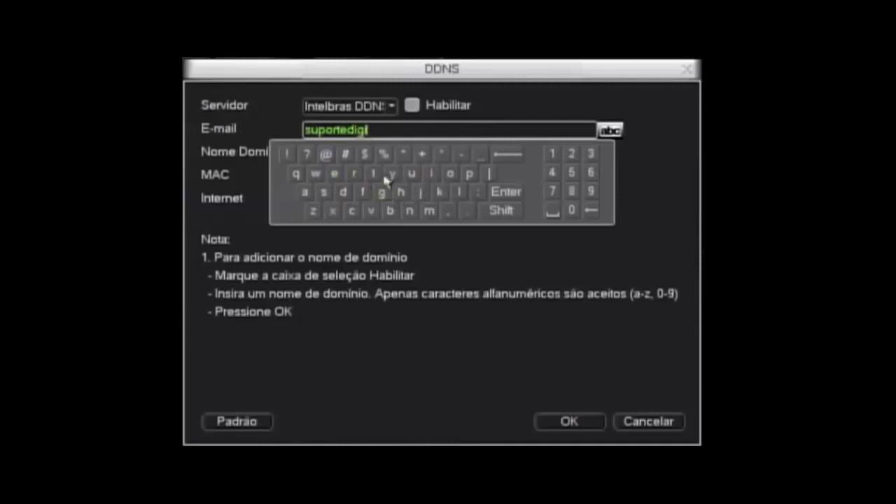
left_click(305, 192)
left_click(459, 192)
left_click(325, 153)
left_click(432, 174)
left_click(410, 210)
left_click(458, 192)
left_click(390, 210)
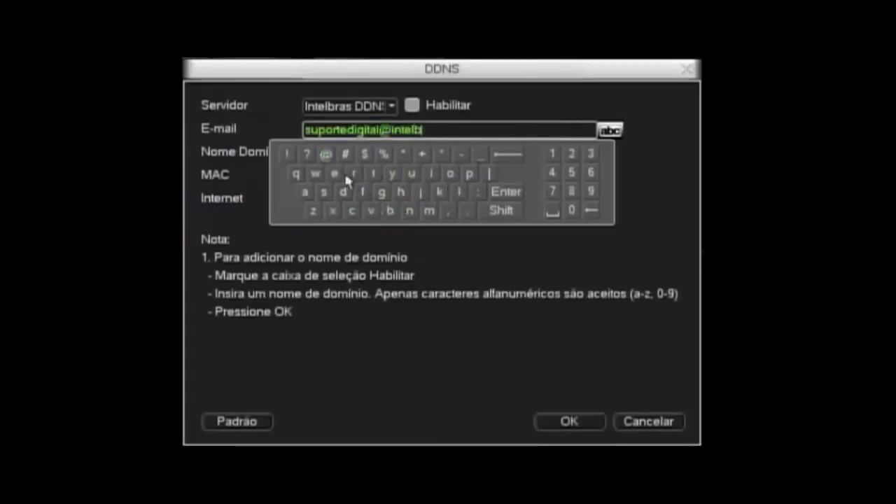
left_click(306, 192)
left_click(325, 194)
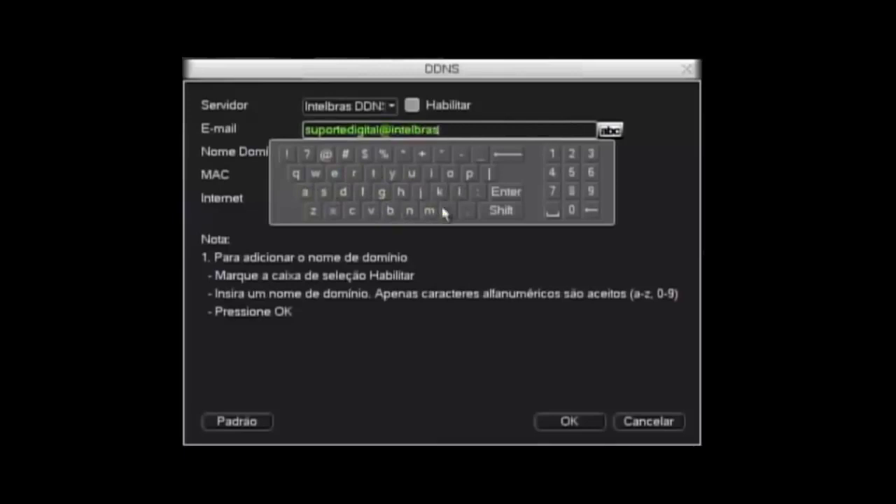
left_click(467, 211)
left_click(352, 211)
left_click(451, 175)
left_click(428, 211)
left_click(468, 212)
left_click(390, 210)
left_click(355, 174)
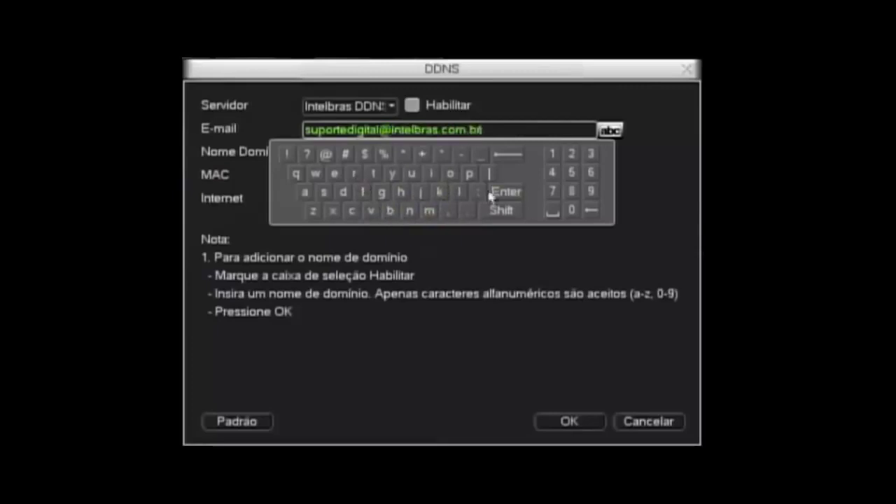
left_click(504, 193)
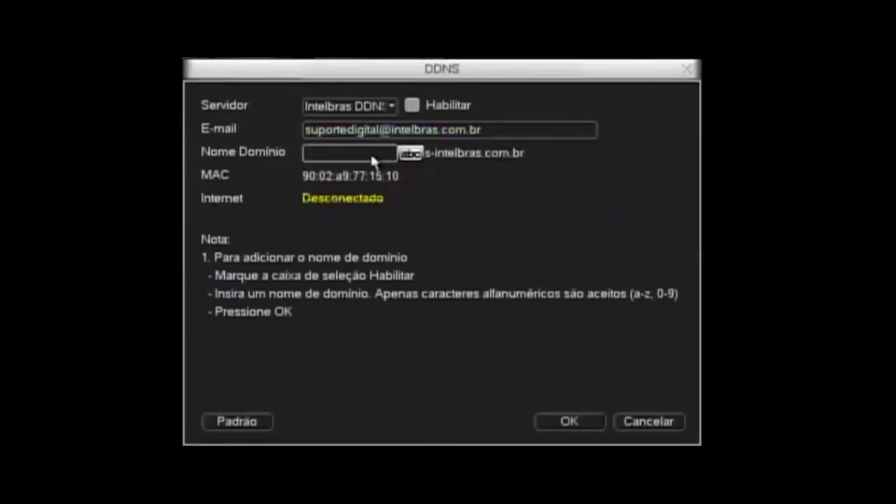
Enter the domain name suportedigital with the on-screen keyboard.
left_click(371, 158)
left_click(323, 215)
left_click(409, 197)
left_click(469, 197)
left_click(354, 198)
left_click(373, 197)
left_click(335, 197)
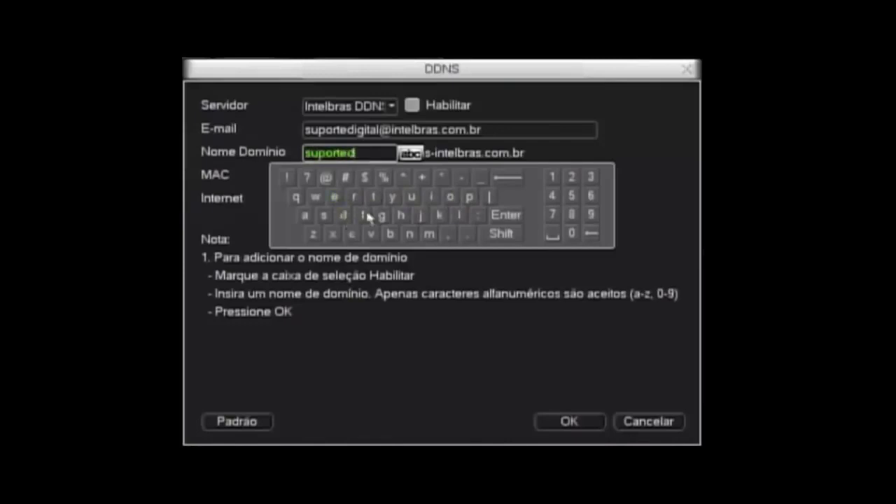
left_click(432, 198)
left_click(381, 215)
left_click(374, 198)
left_click(306, 216)
left_click(458, 216)
left_click(492, 217)
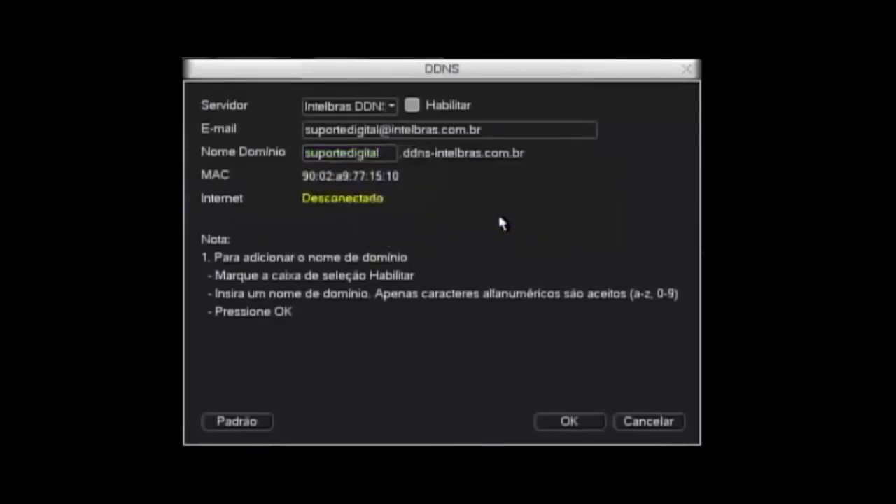
Register suportedigital.ddns-intelbras.com.br, acknowledge the connection status, and close the wizard summary.
left_click(554, 421)
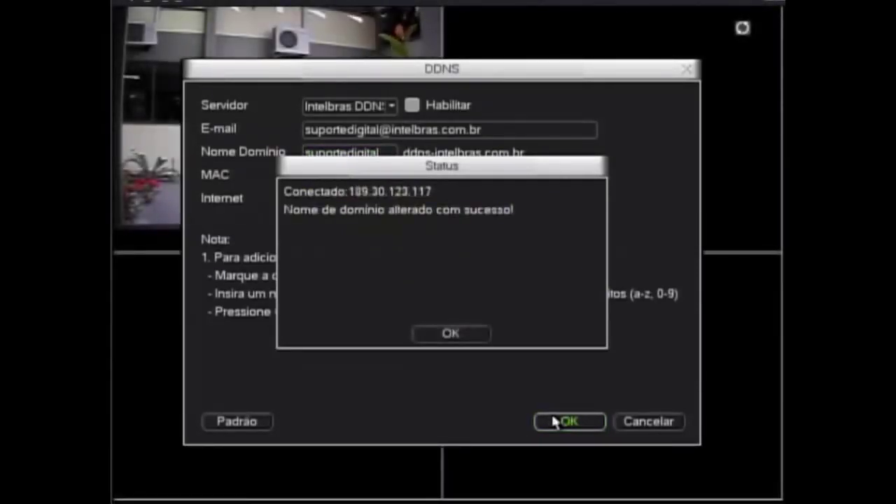
left_click(473, 342)
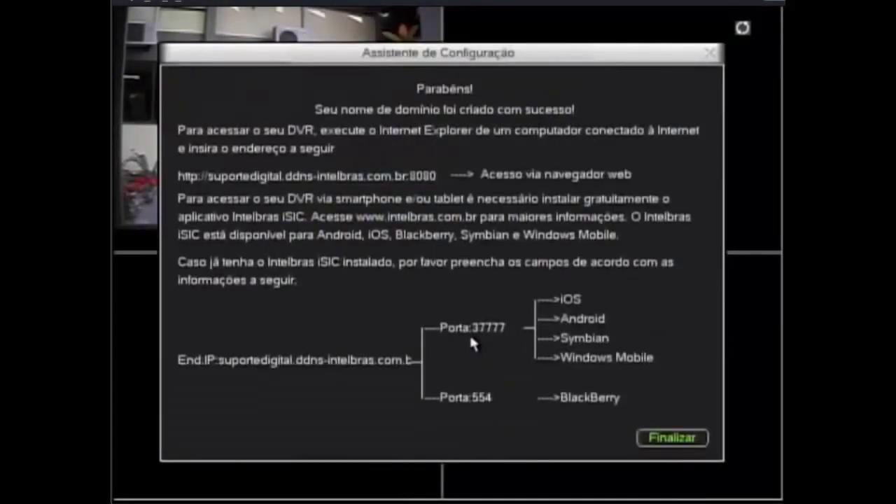
left_click(677, 443)
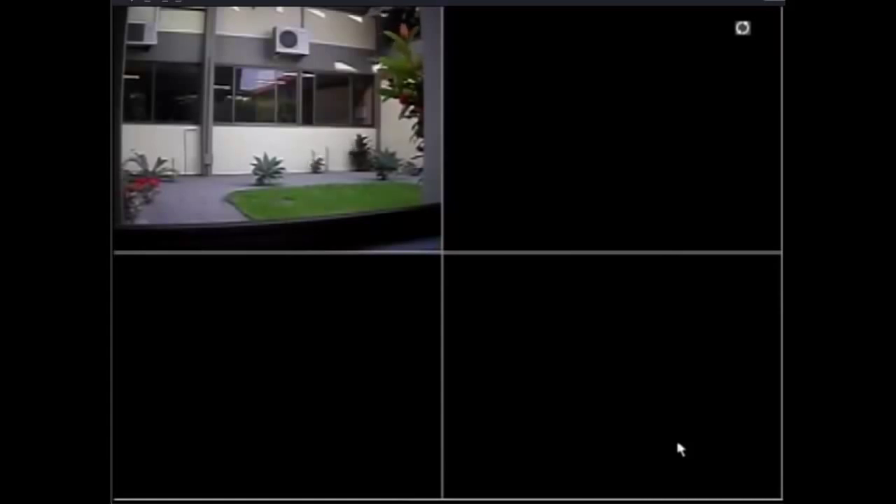
Return to Ajustes > Rede and open DDNS from the advanced settings list.
right_click(454, 248)
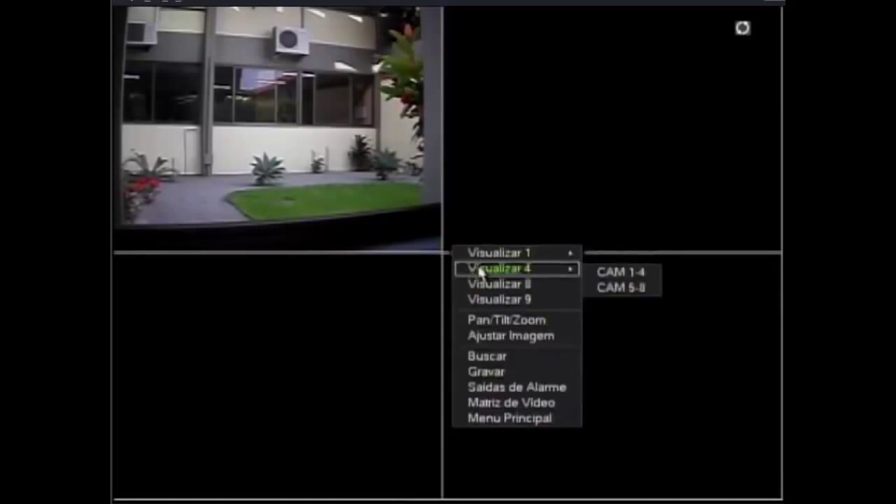
left_click(494, 419)
left_click(605, 176)
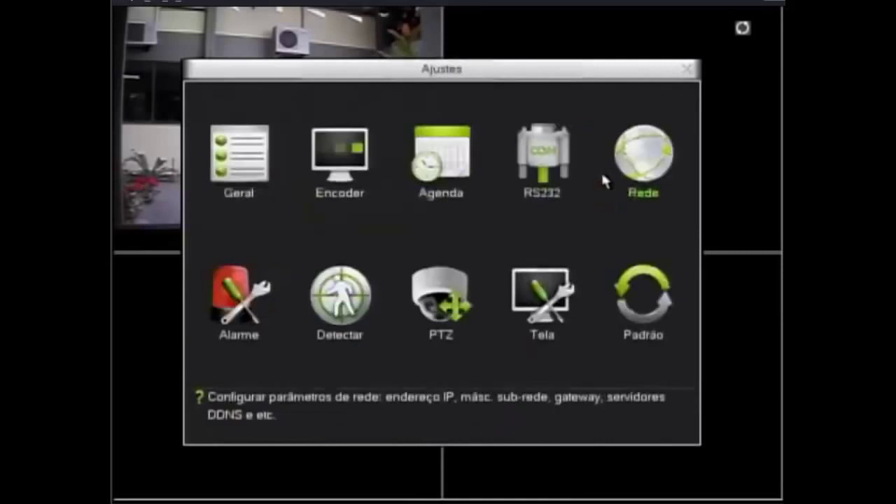
left_click(643, 169)
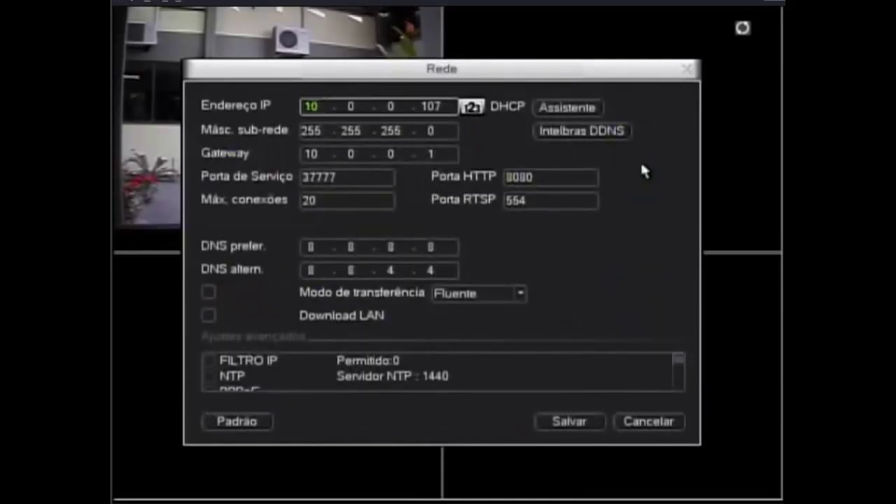
left_click(592, 203)
left_click(678, 364)
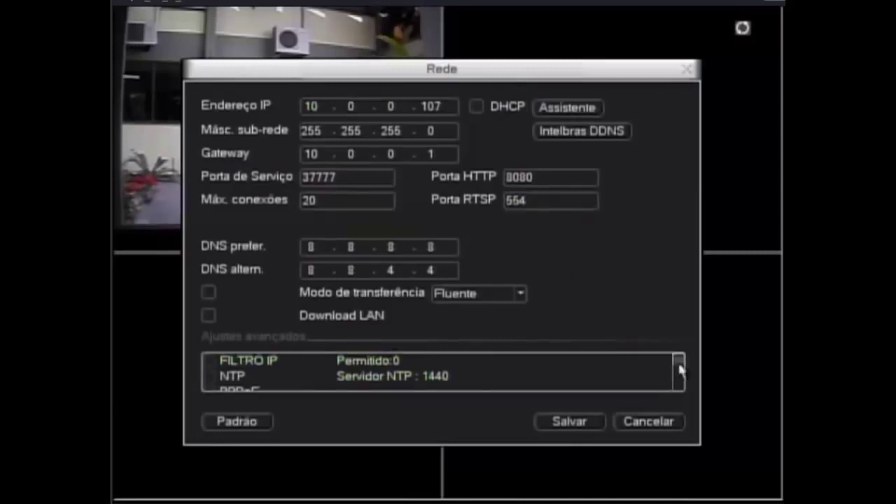
left_click(678, 370)
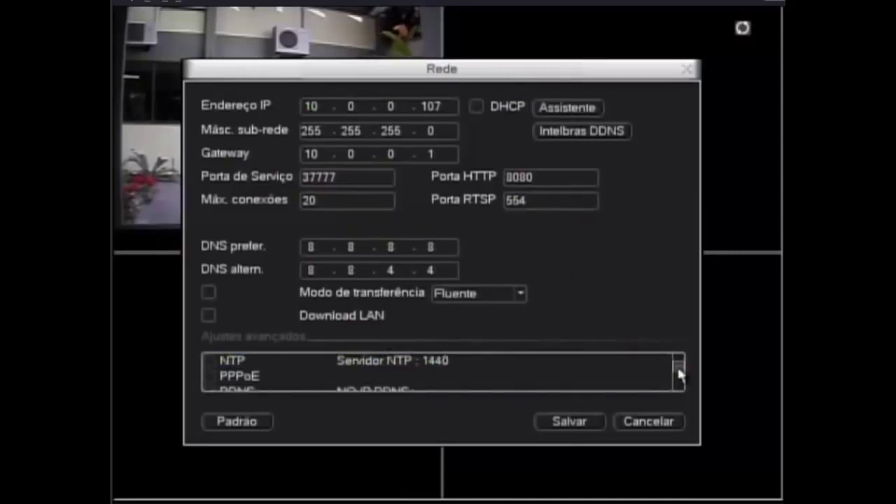
left_click(679, 377)
double_click(380, 376)
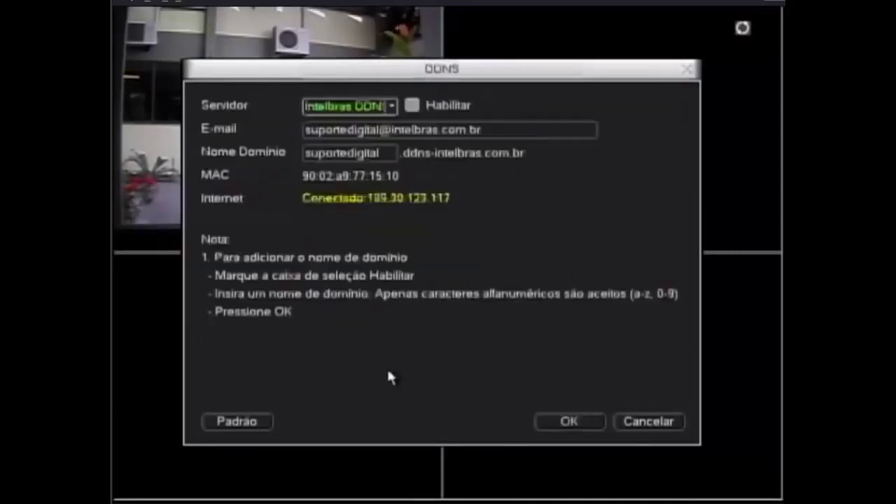
Select and enable Dyndns DDNS, reviewing server, port 80, login fields and 300-second update period.
left_click(412, 105)
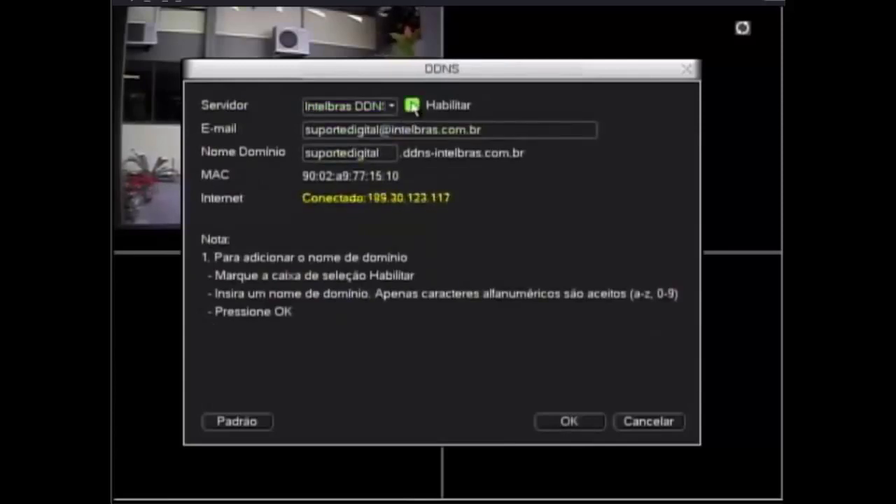
left_click(390, 106)
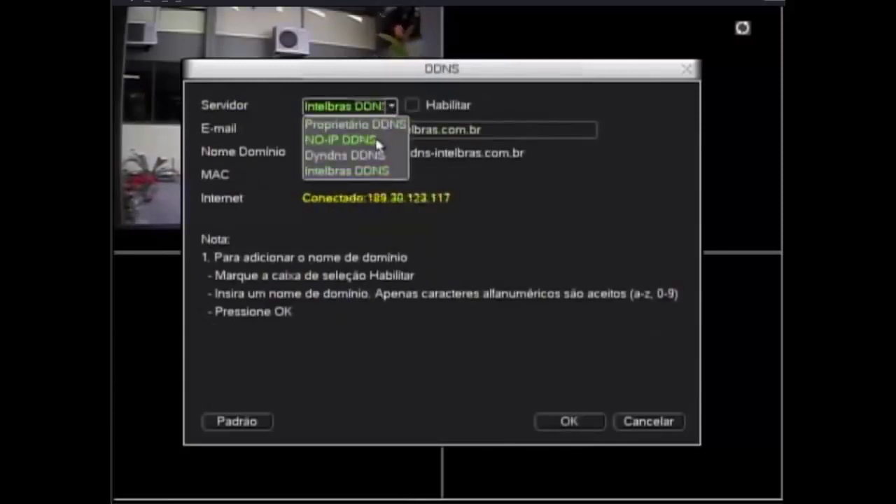
left_click(374, 163)
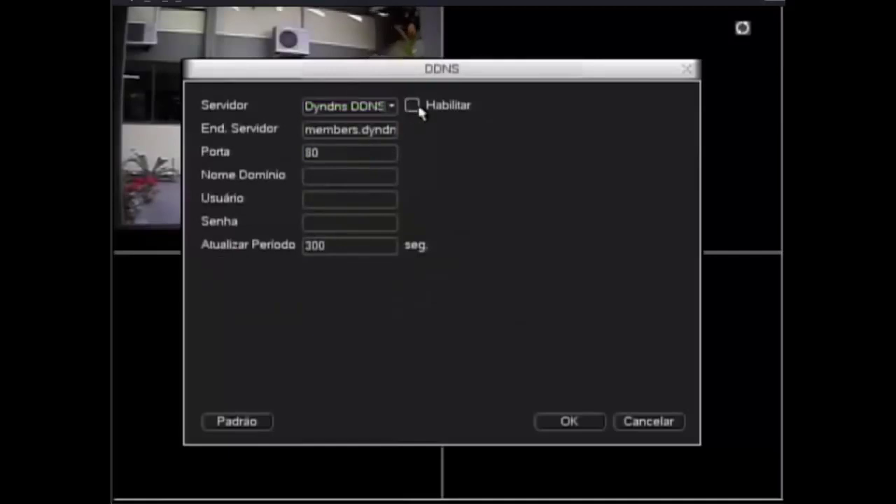
left_click(413, 107)
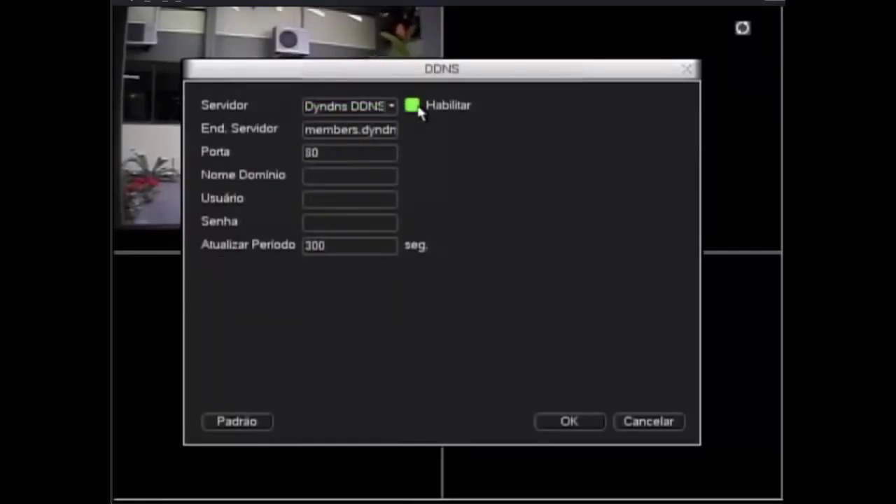
left_click(376, 136)
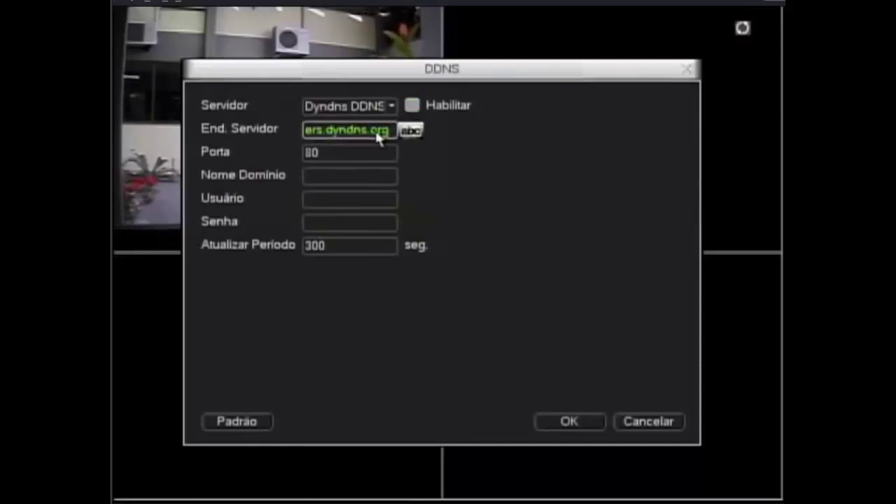
left_click(373, 152)
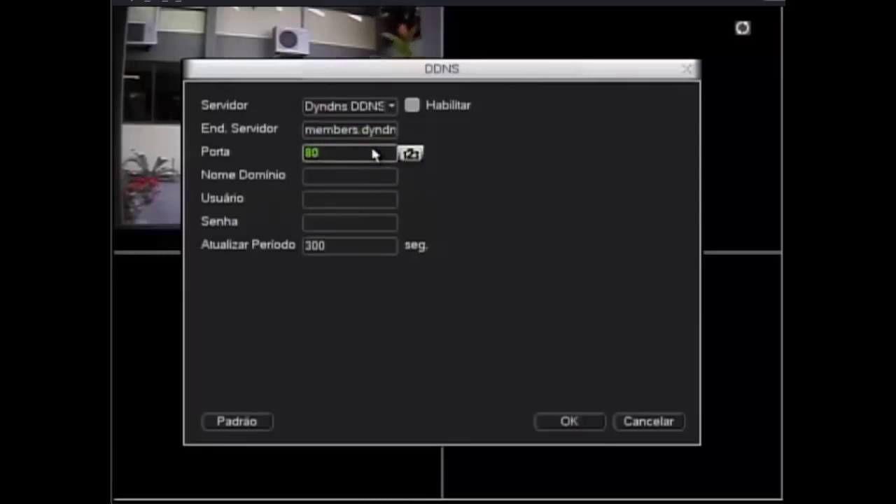
left_click(366, 175)
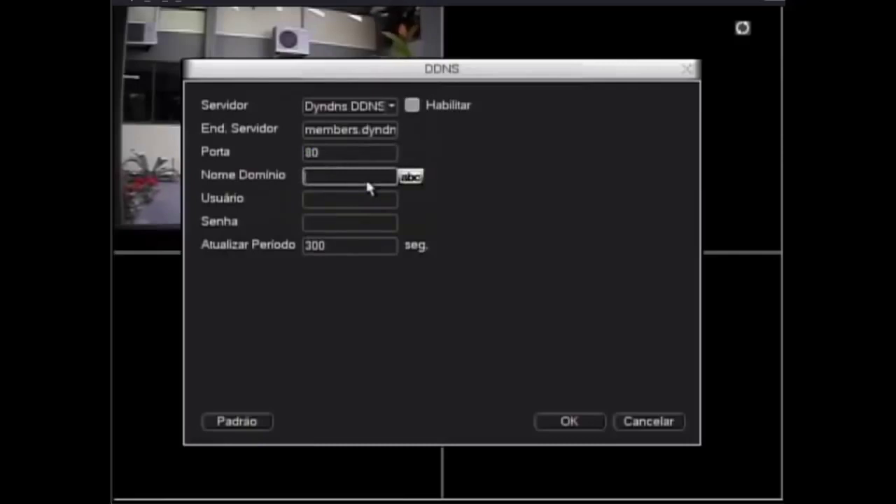
left_click(367, 201)
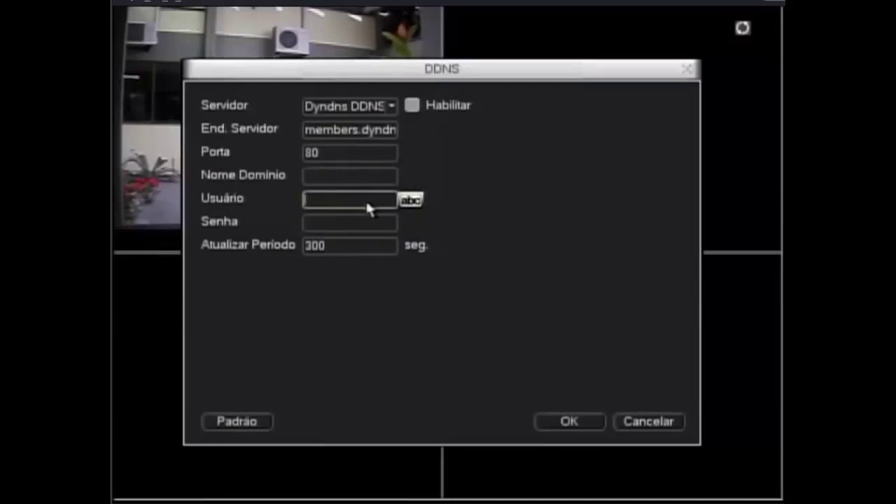
left_click(364, 223)
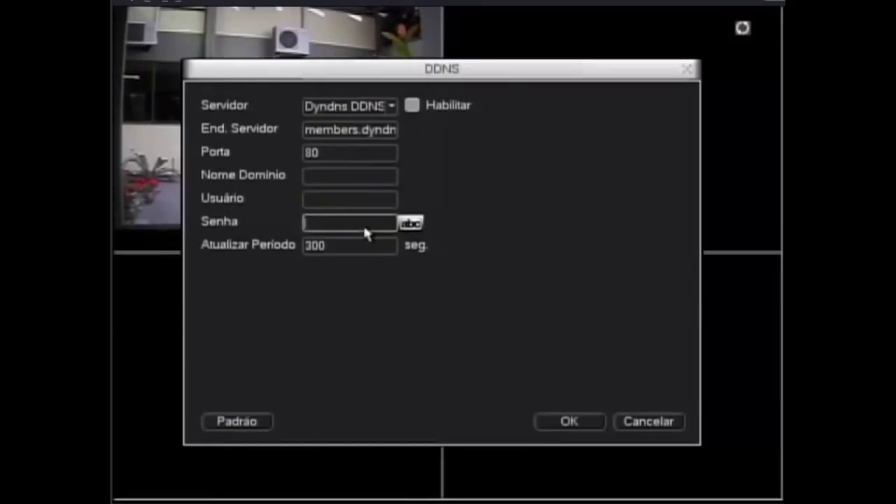
left_click(362, 244)
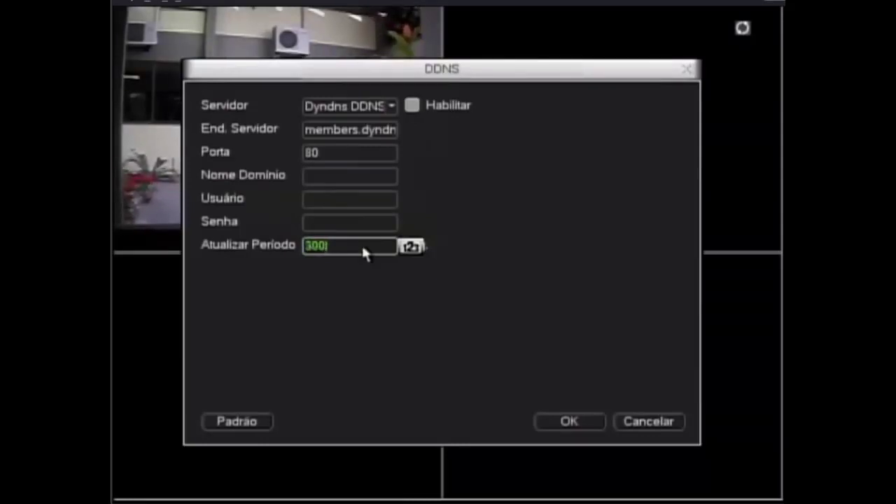
Revert the provider to Intelbras DDNS, save the domain, acknowledge success, and close the wizard summary.
left_click(408, 109)
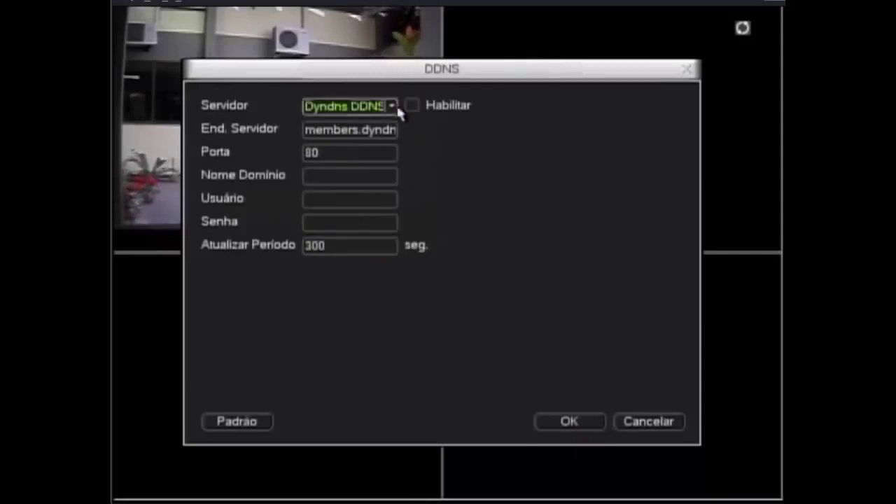
left_click(391, 107)
left_click(378, 172)
left_click(412, 105)
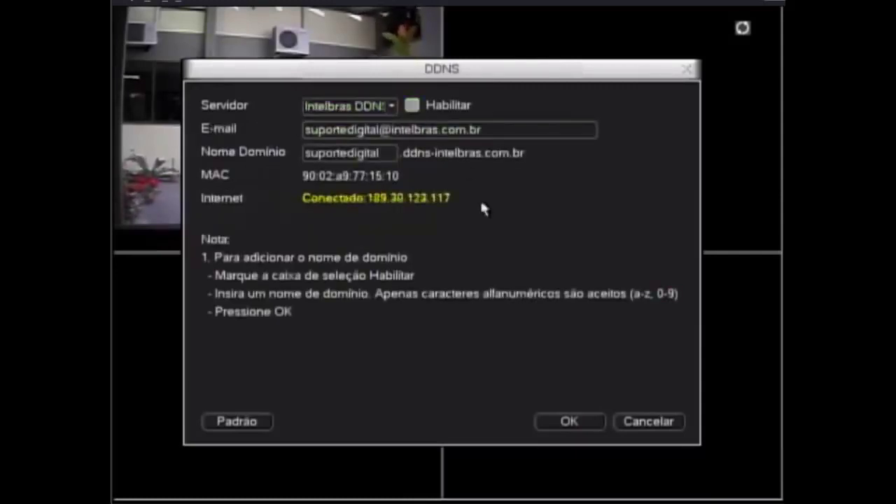
left_click(549, 424)
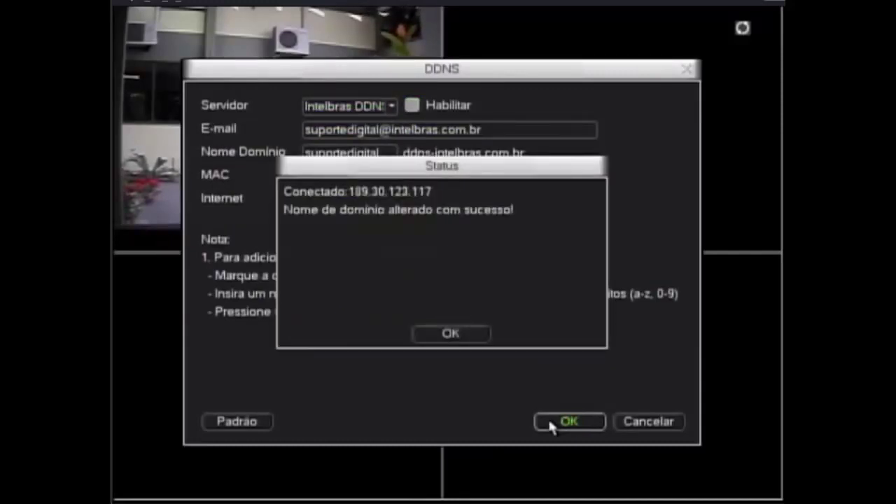
left_click(451, 334)
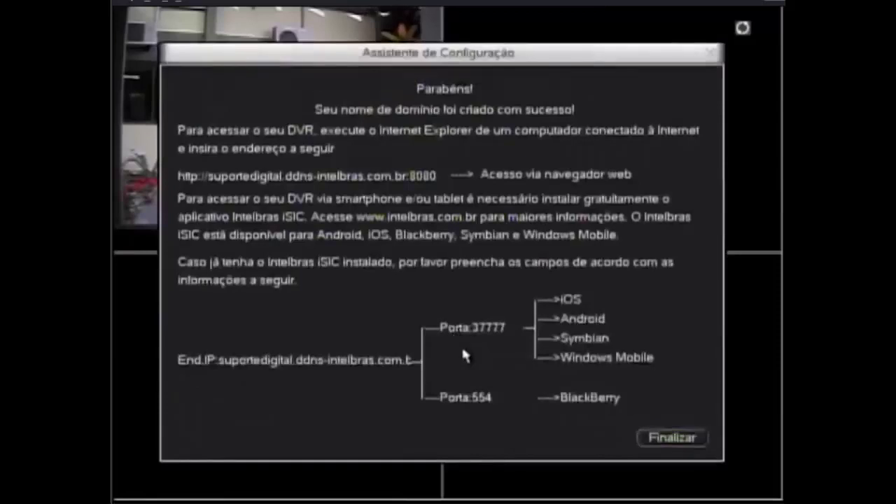
left_click(660, 439)
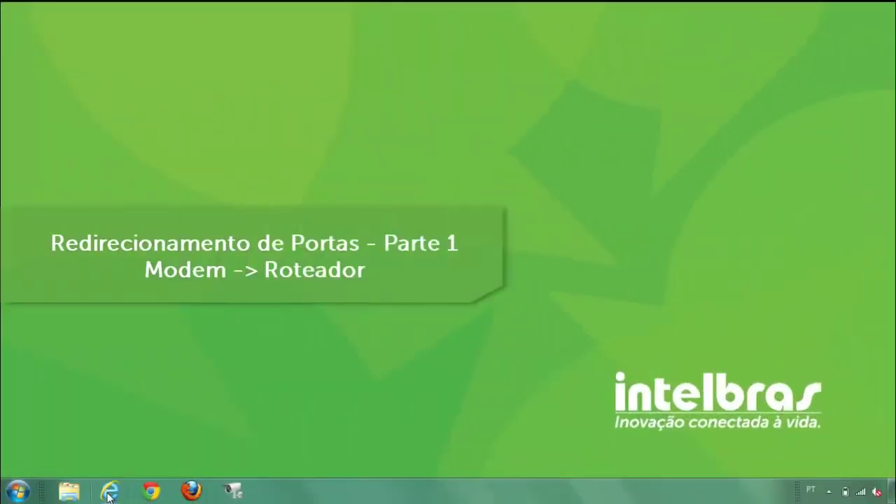
Launch Internet Explorer and enter the router address 172.16.10.1 in the address bar.
left_click(109, 492)
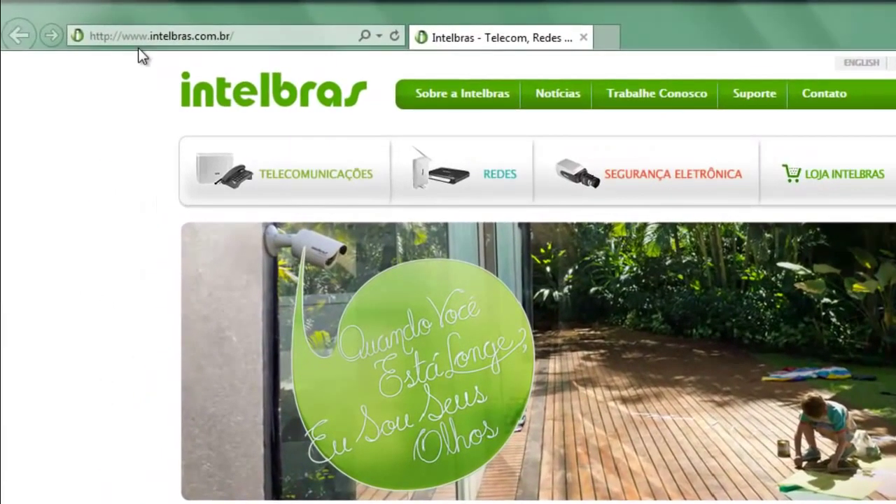
left_click(129, 34)
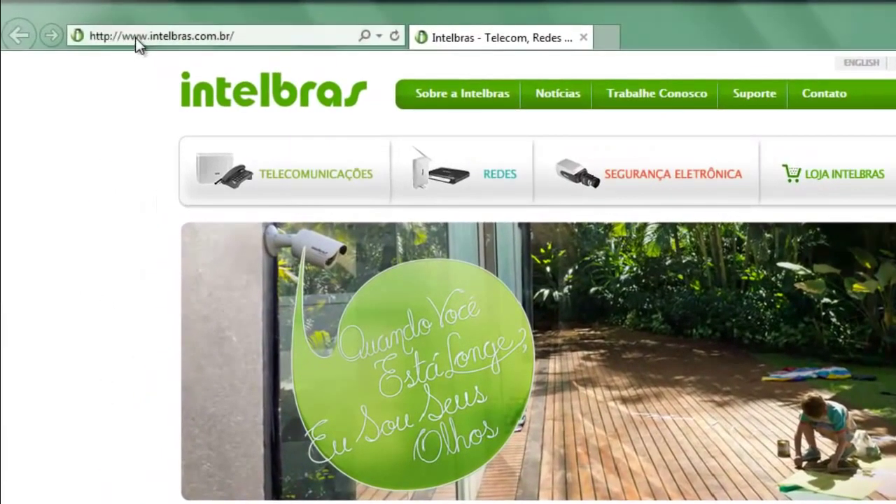
type("172")
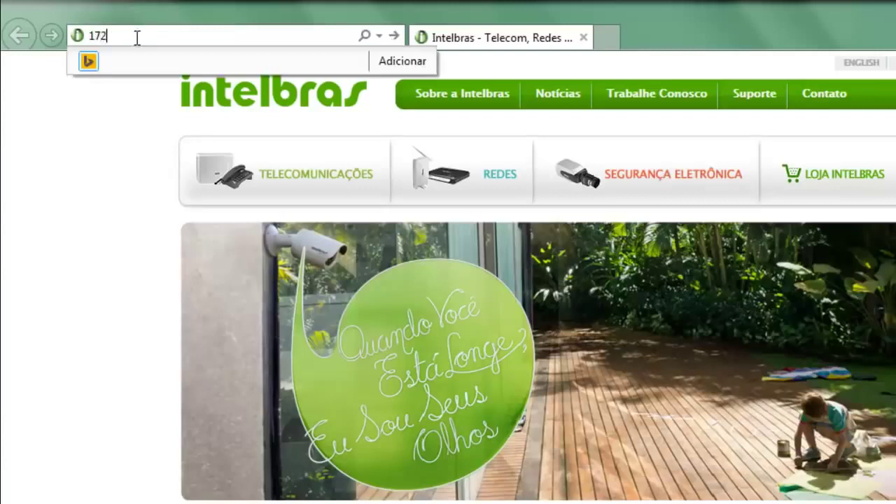
type(".16.10")
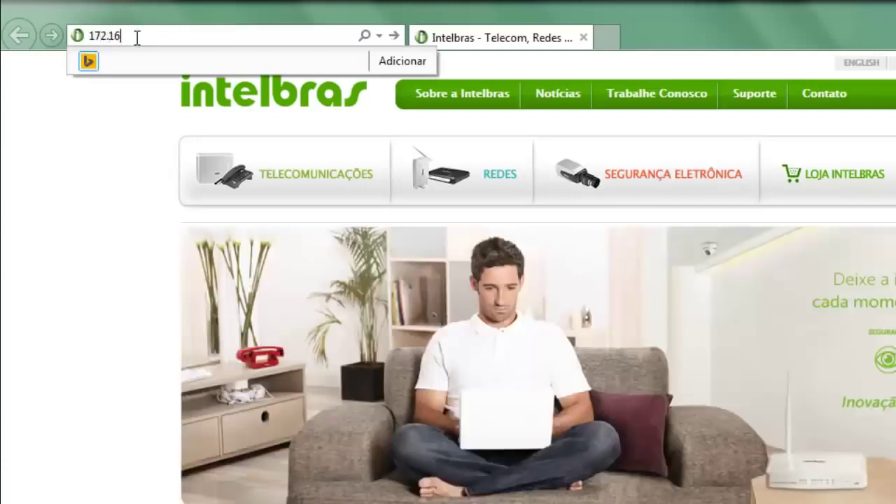
type(".1")
Log into the router at 172.16.10.1 with its credentials and view Device Info > WAN.
key("Return")
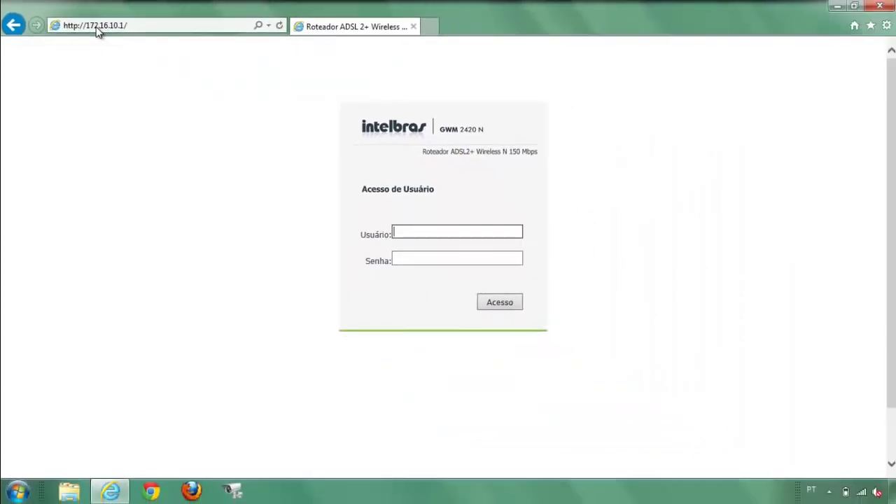
type("adm")
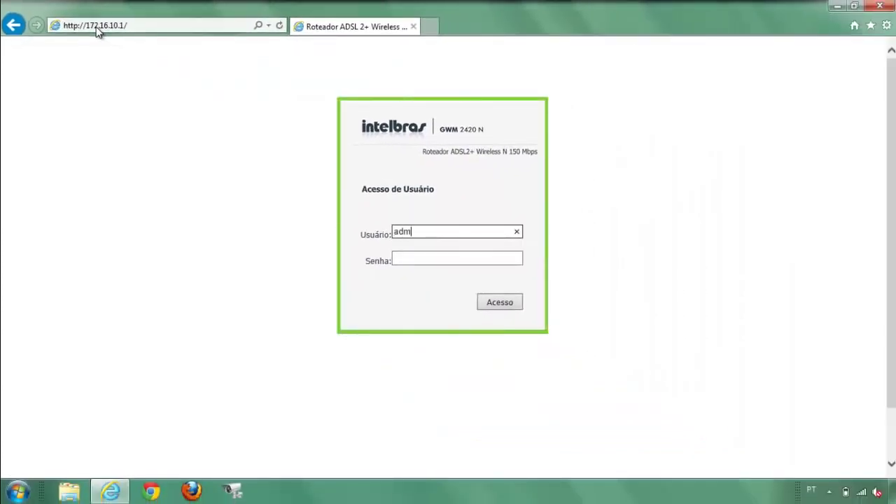
type("in")
key("Tab")
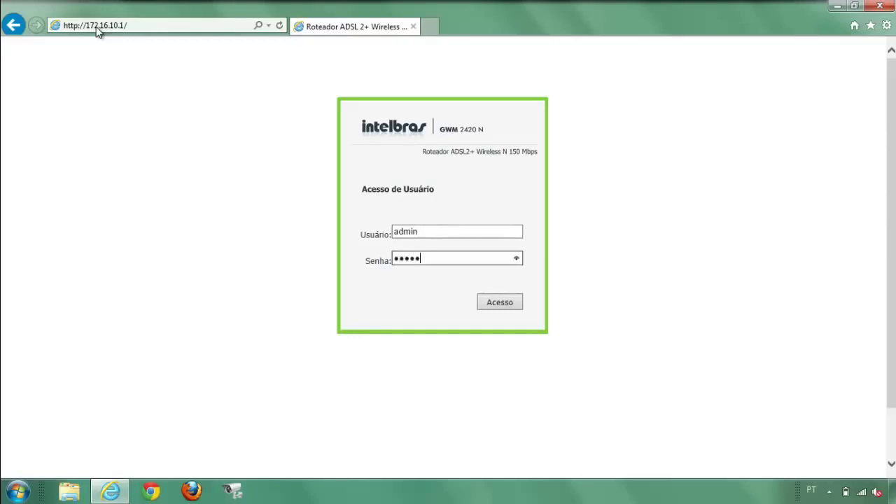
key("Return")
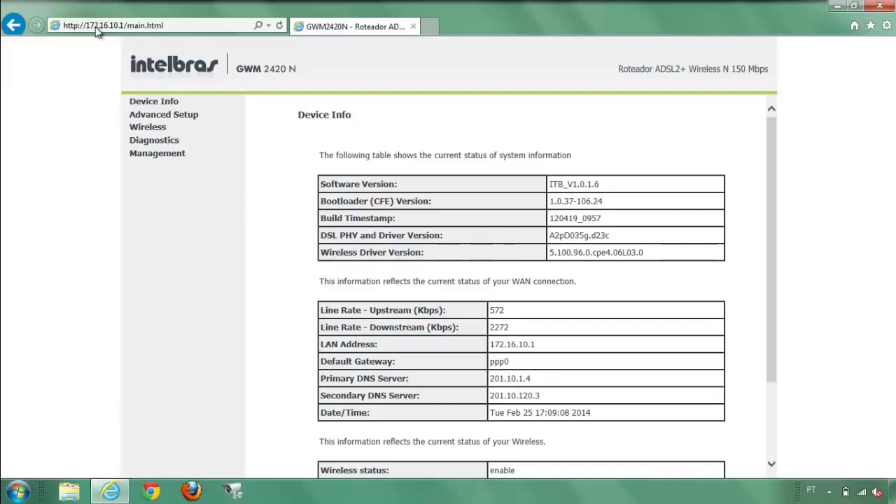
left_click(142, 103)
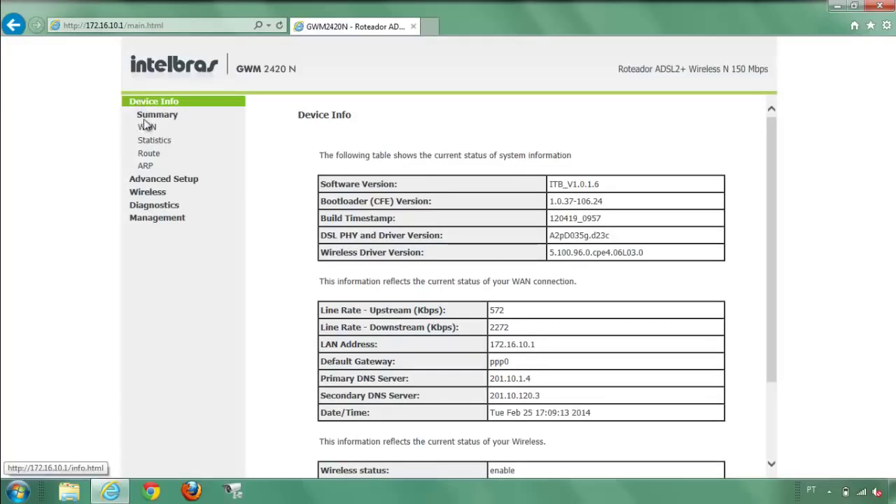
left_click(147, 128)
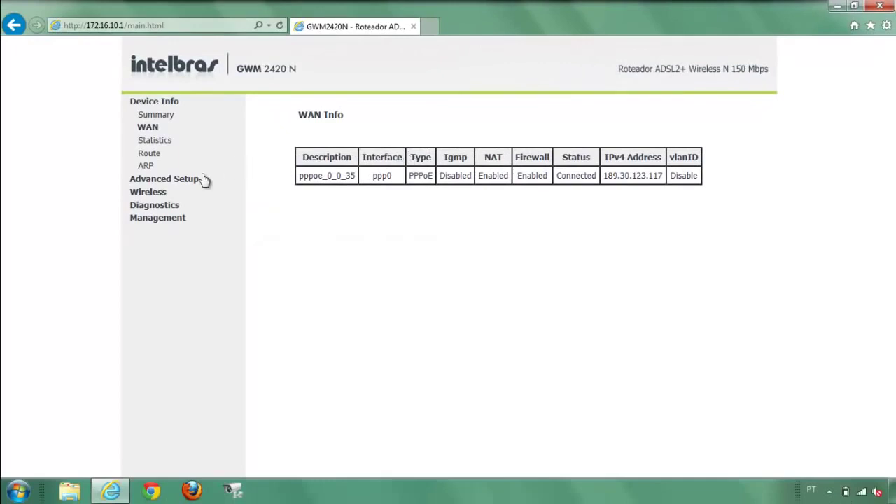
Add a NAT virtual server with custom service dvr pointing to server IP 172.16.10.6.
left_click(180, 184)
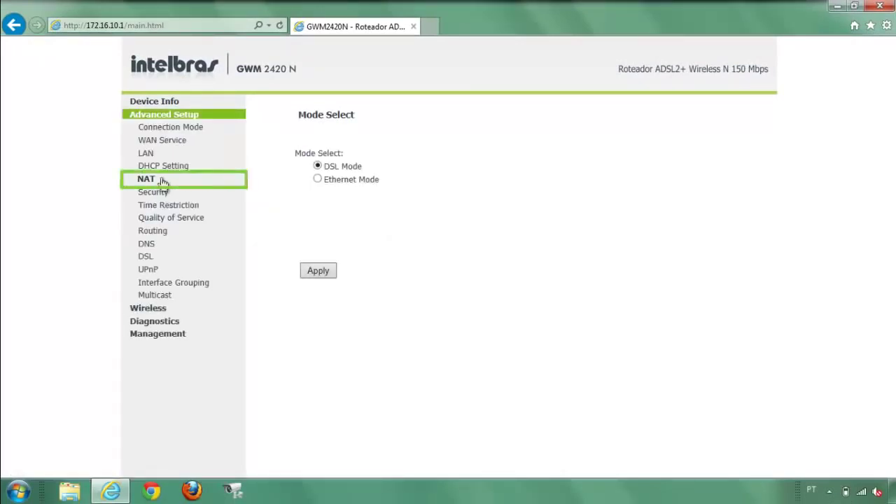
left_click(147, 180)
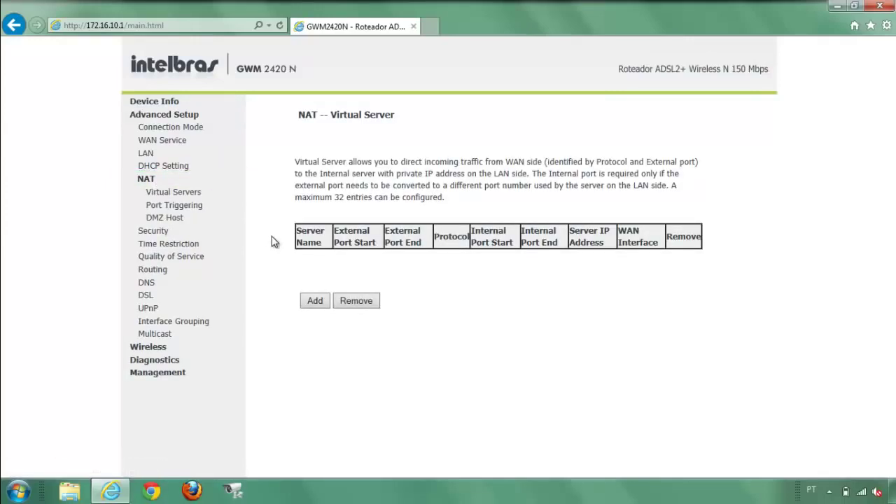
left_click(314, 301)
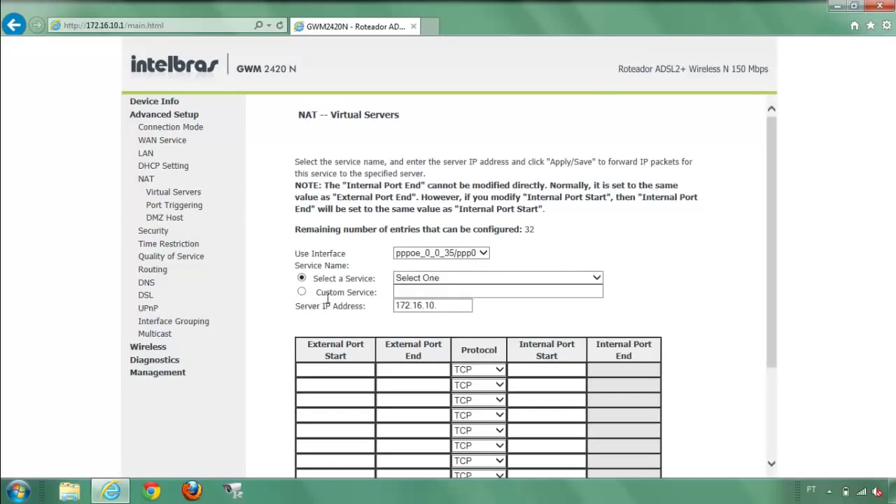
left_click(302, 293)
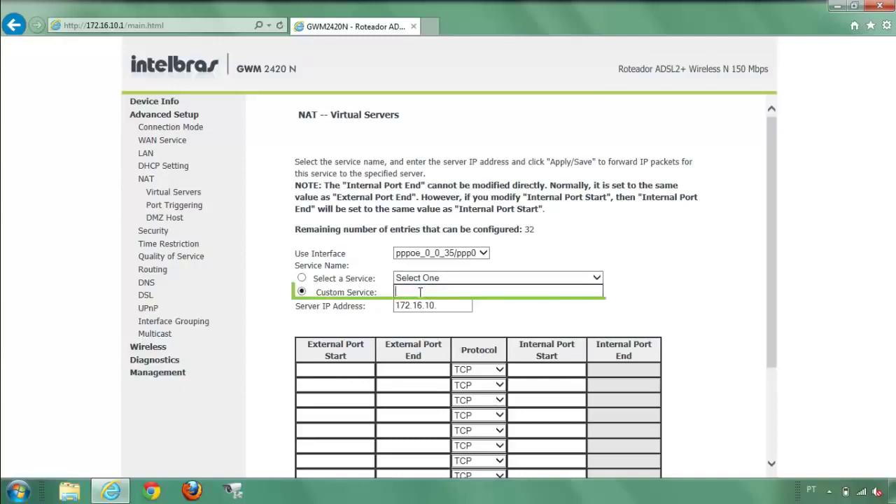
type("dvr")
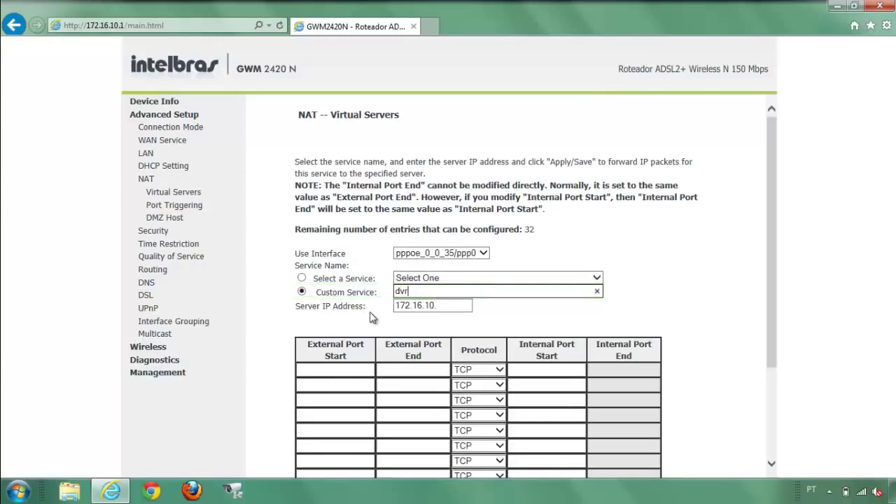
left_click_drag(775, 292, 776, 372)
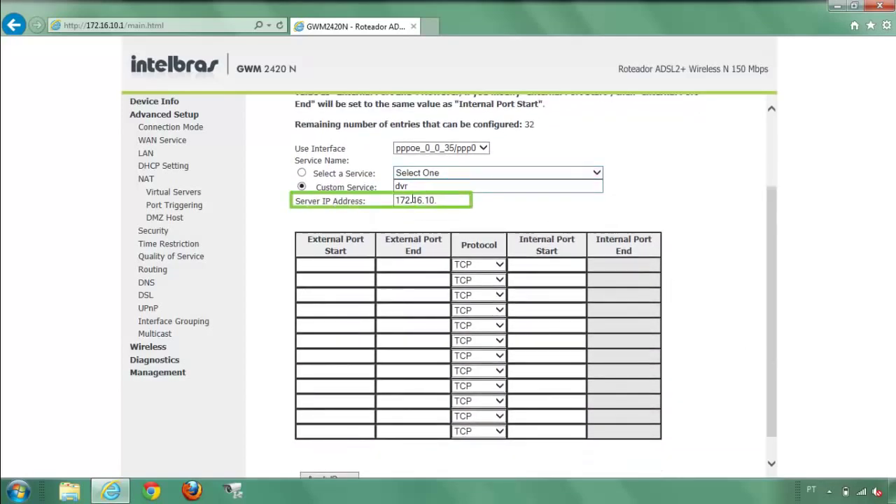
left_click(443, 201)
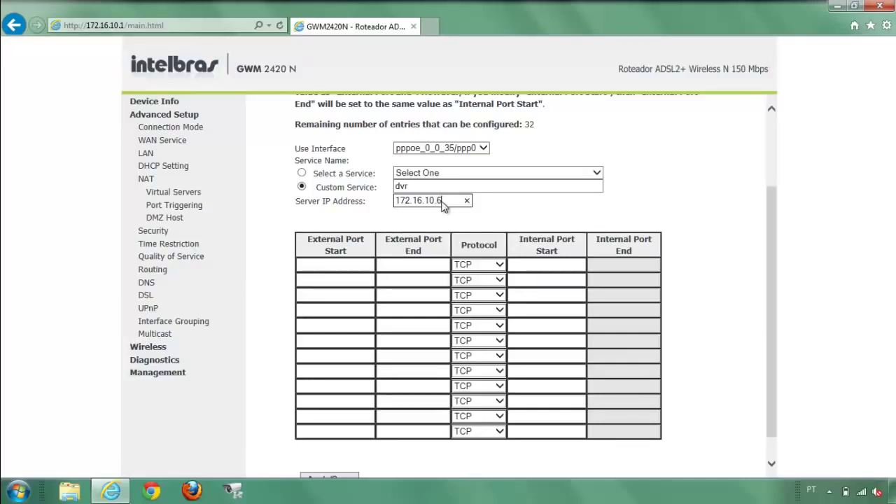
left_click(355, 265)
Fill the first rule with external and internal port 37777.
type("37777")
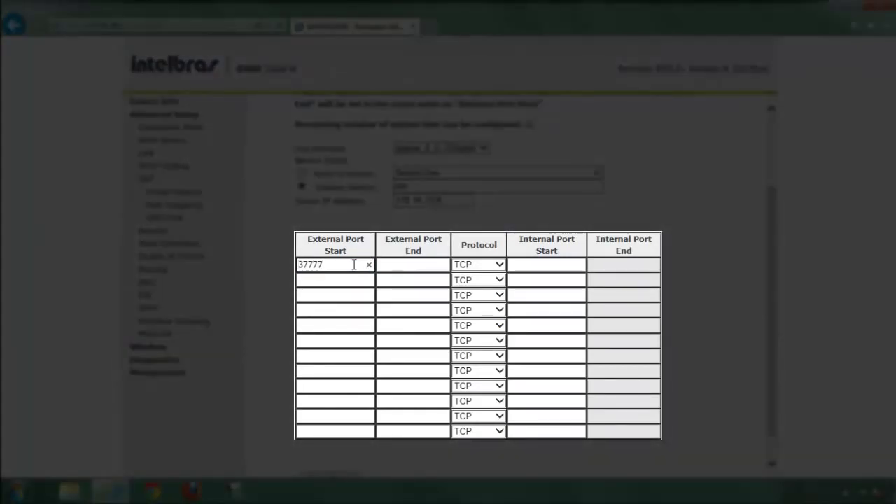
left_click(393, 266)
type("37777")
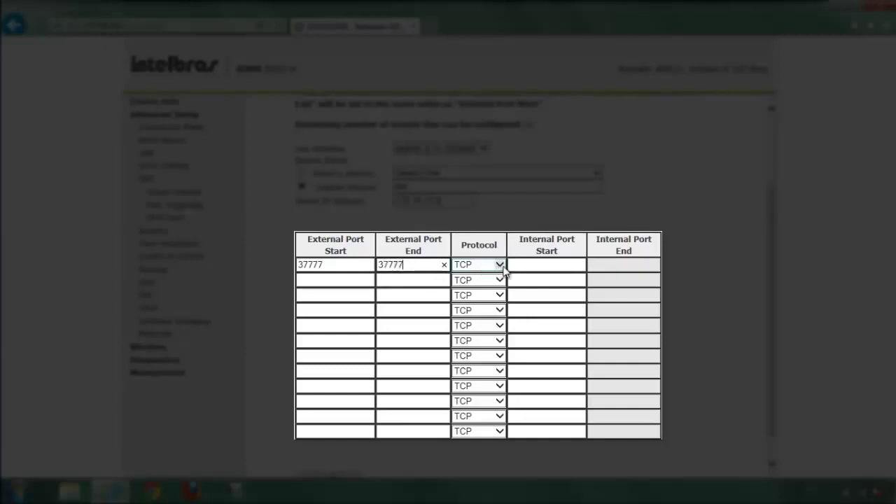
left_click(515, 266)
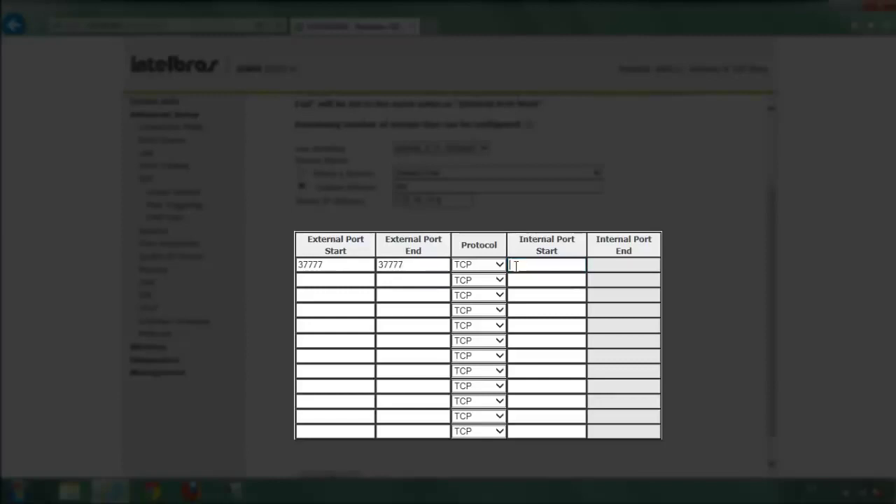
type("37777")
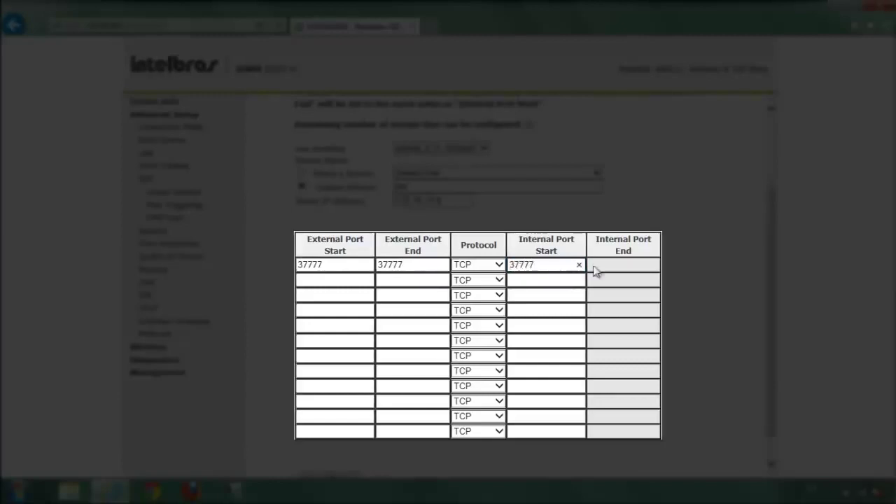
left_click(614, 271)
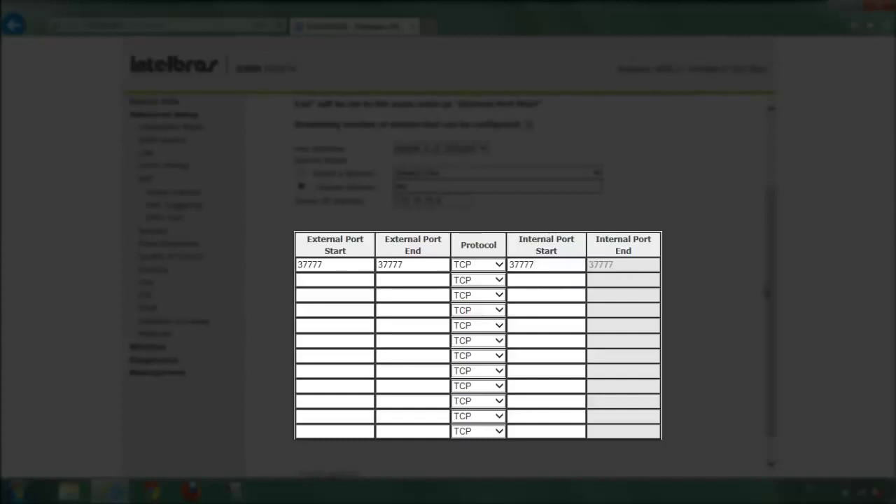
Fill the second rule with TCP external and internal port 8080.
left_click(336, 281)
type("8080")
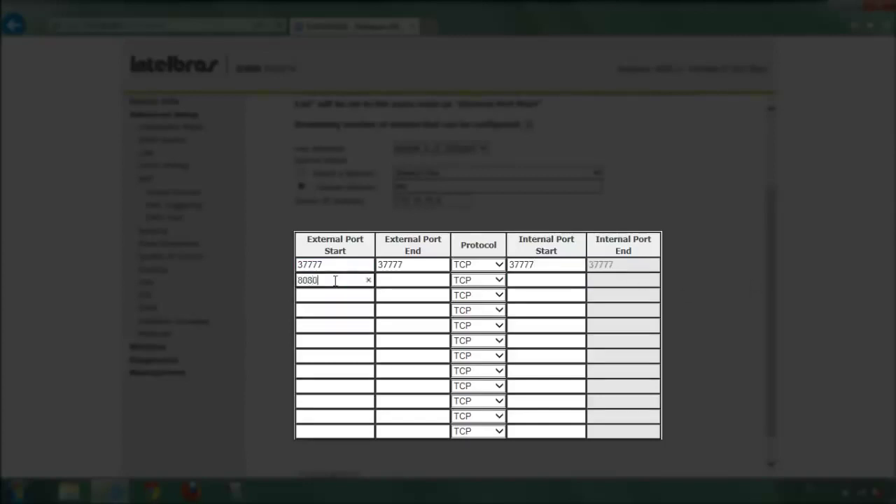
key("Tab")
type("8080")
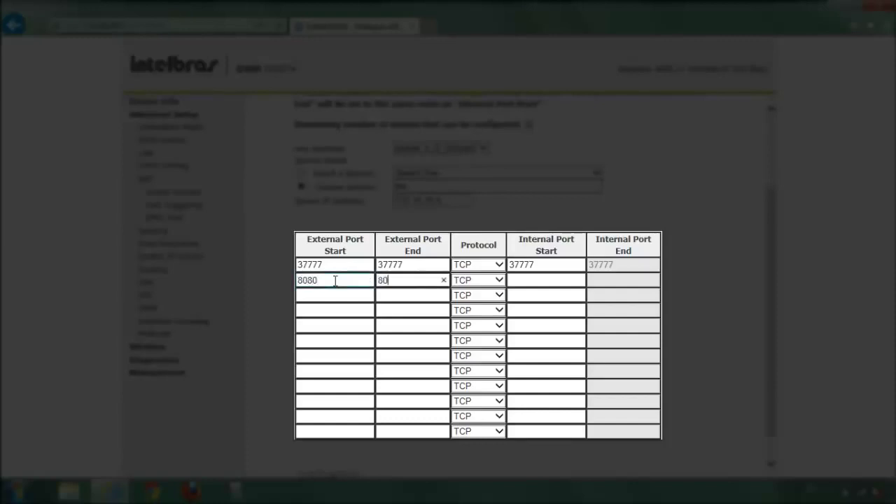
key("Tab")
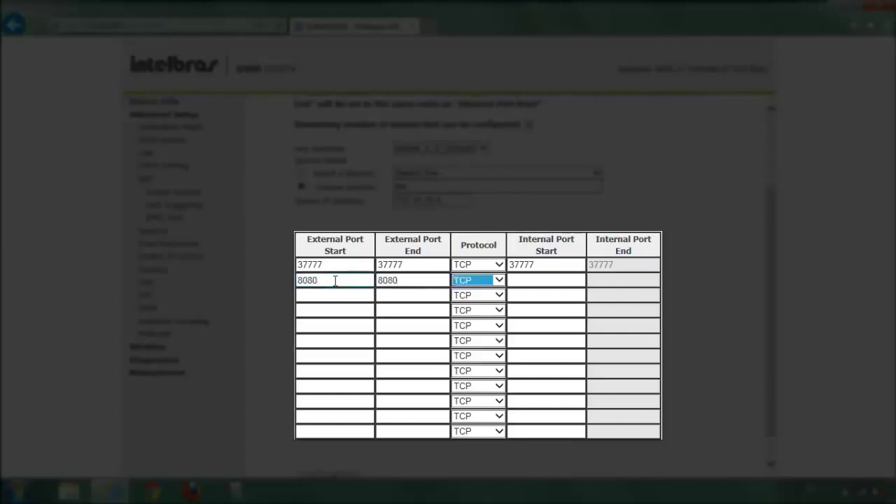
key("Tab")
type("8080")
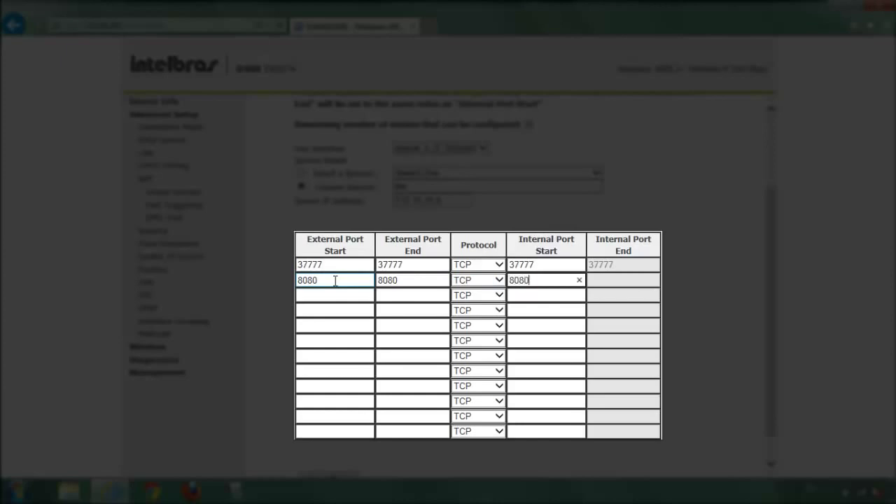
key("Tab")
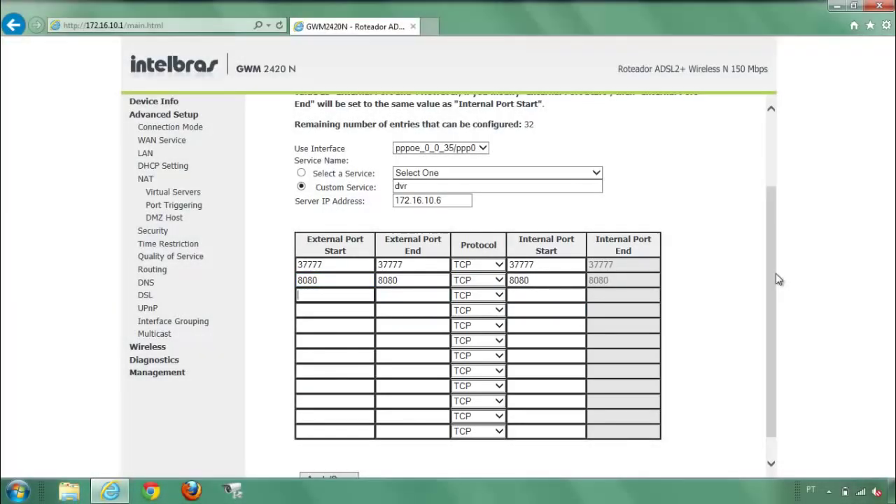
left_click_drag(776, 278, 773, 300)
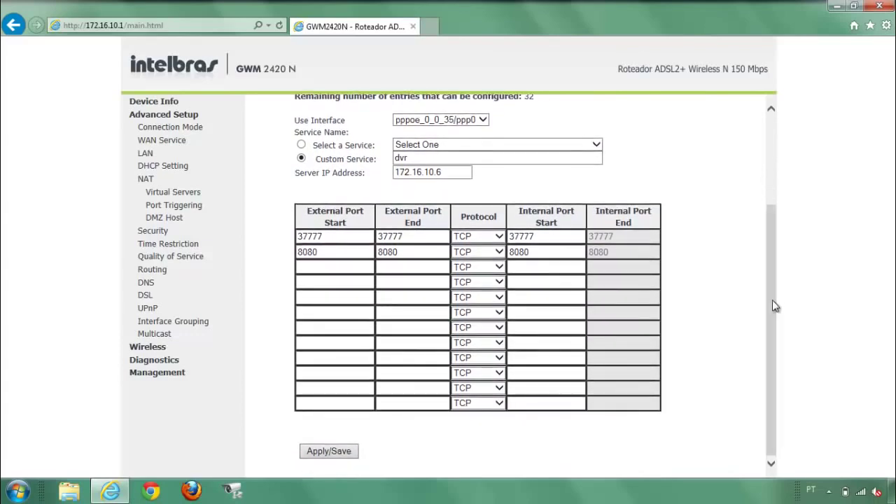
Save both dvr forwarding rules and open a blank browser tab.
left_click(345, 454)
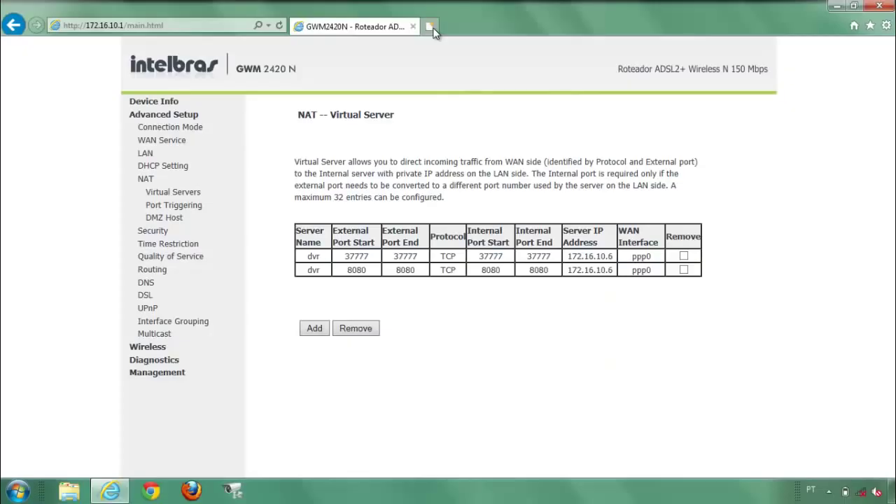
left_click(431, 27)
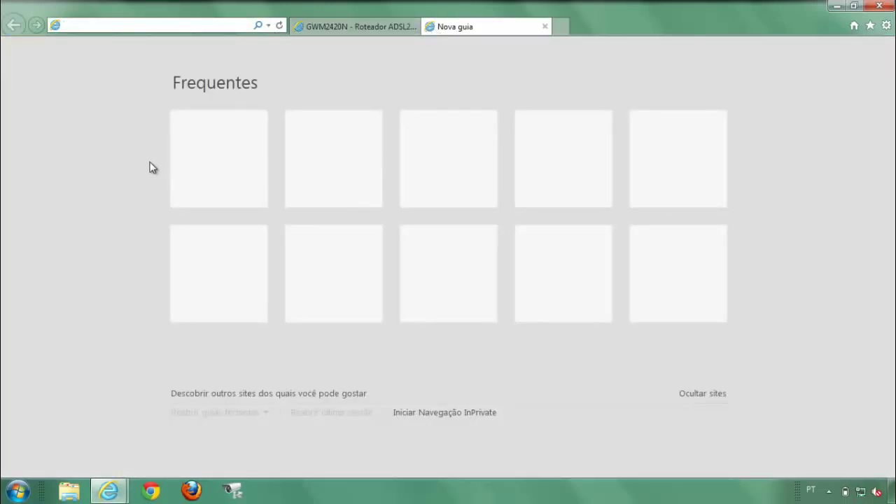
Run ipconfig in Command Prompt to find gateway 10.0.0.1, then minimize the console.
left_click(16, 494)
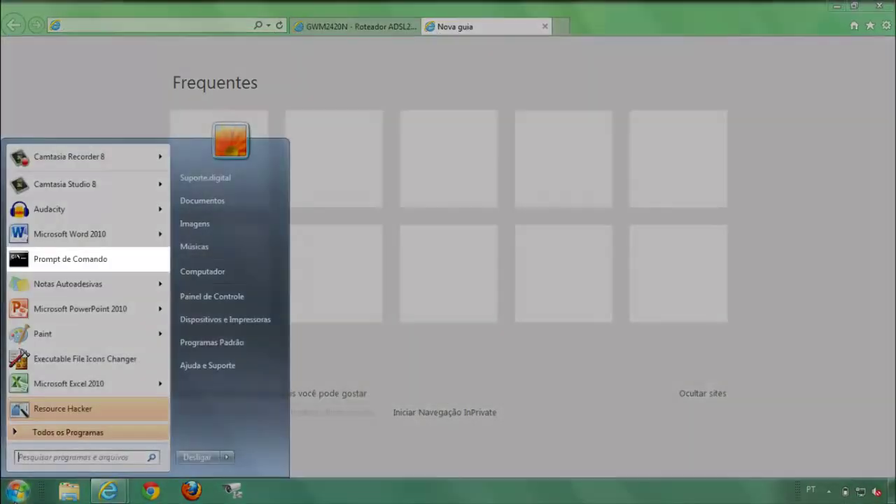
left_click(56, 263)
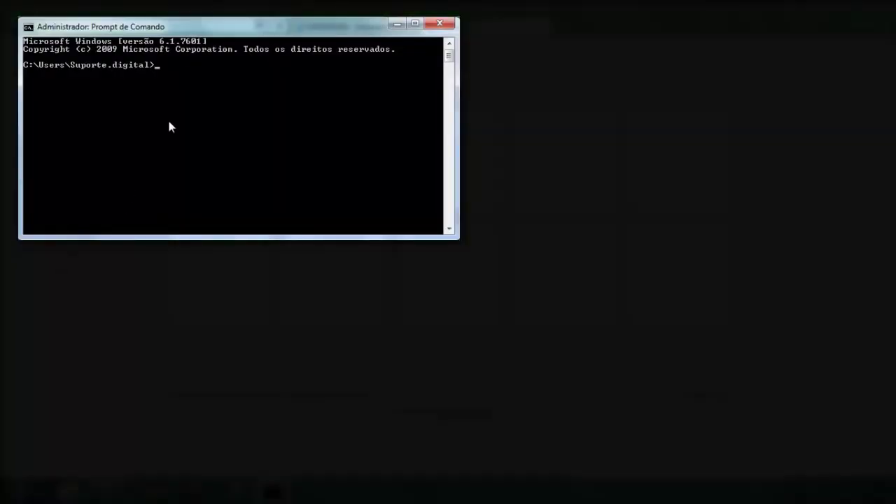
type("ipconfig")
key("Return")
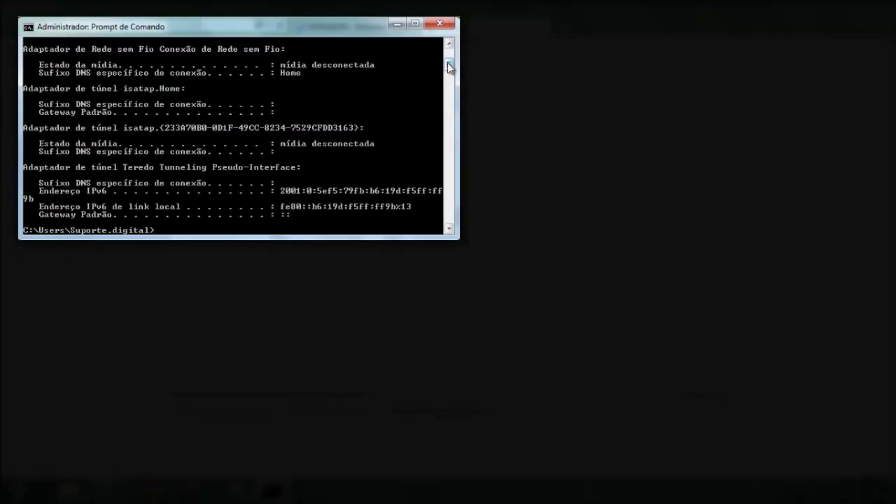
left_click_drag(448, 62, 447, 56)
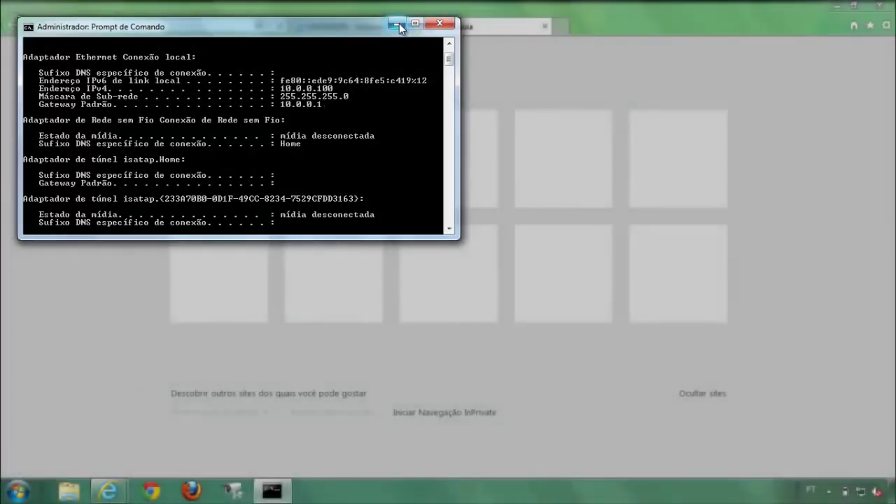
left_click(399, 25)
Log in to the WRN 342 router's web page at 10.0.0.1 with the router password.
left_click(216, 24)
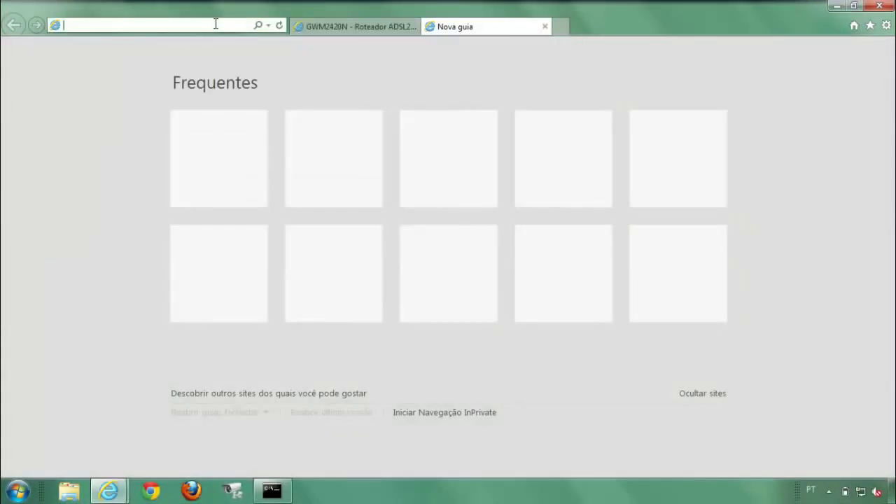
type("10.0.0.1")
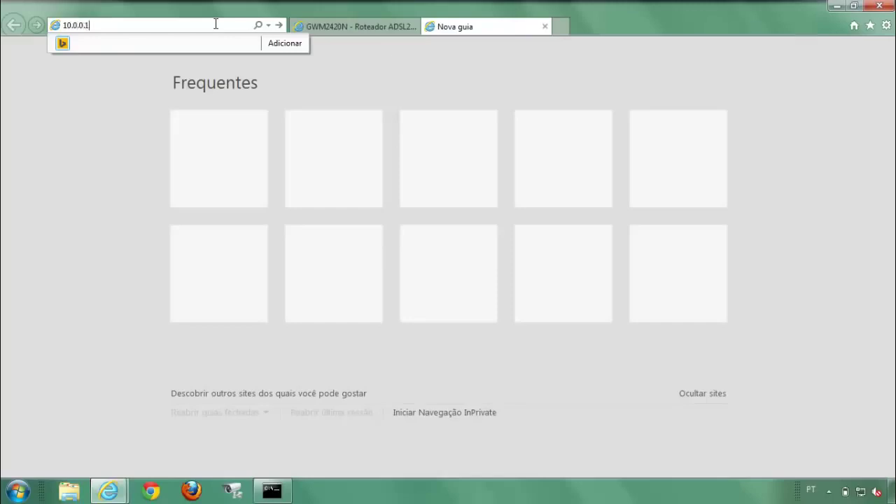
key("Return")
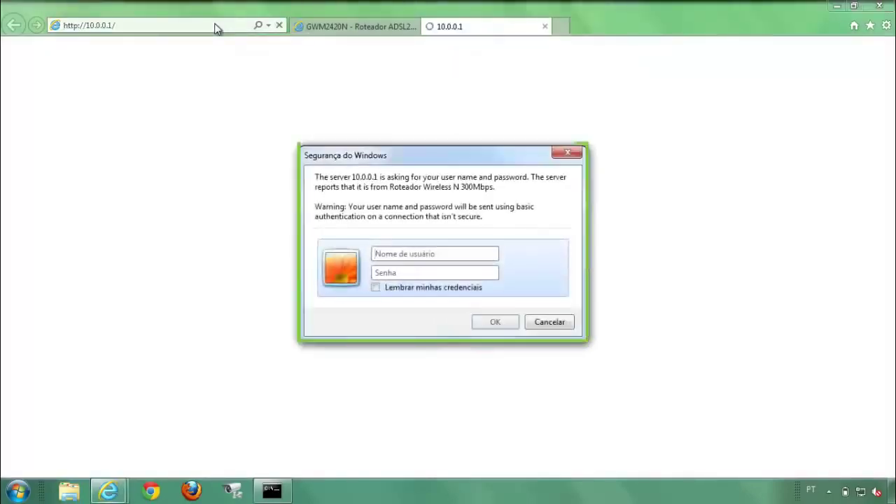
type("adm")
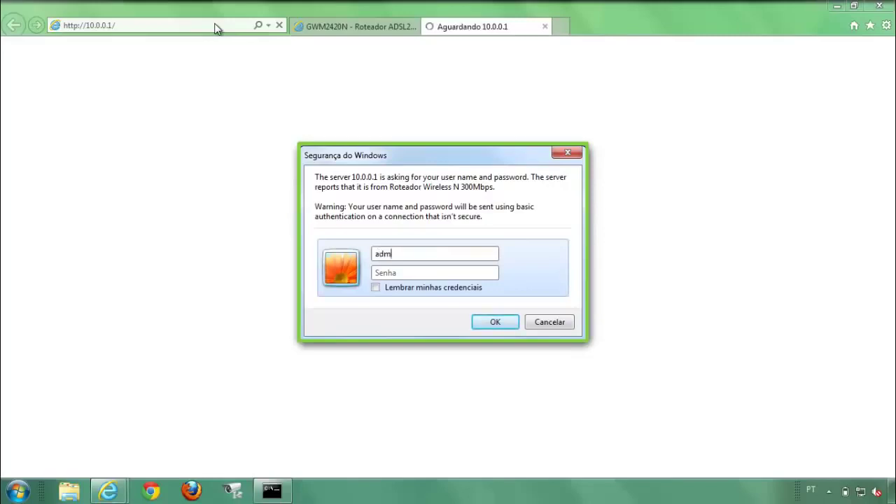
type("1234")
key("Return")
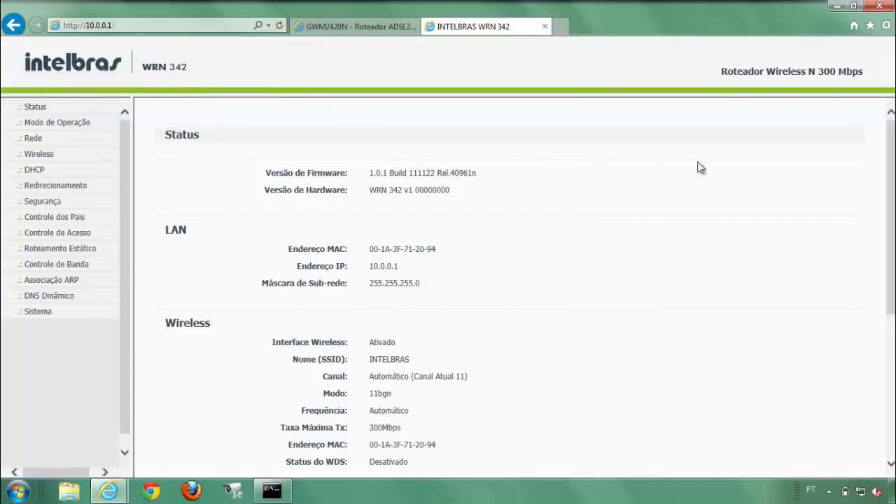
Scroll the status page to read the WAN IP 172.16.10.6.
left_click_drag(893, 162, 893, 271)
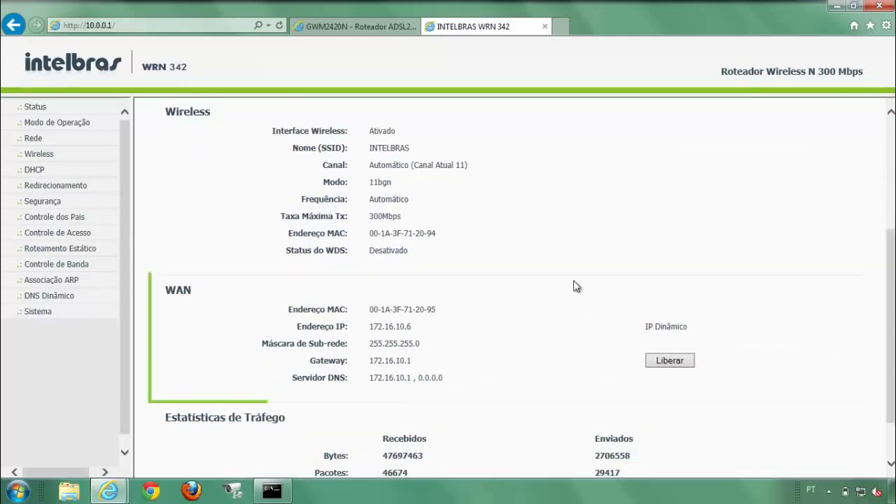
left_click_drag(376, 328, 412, 328)
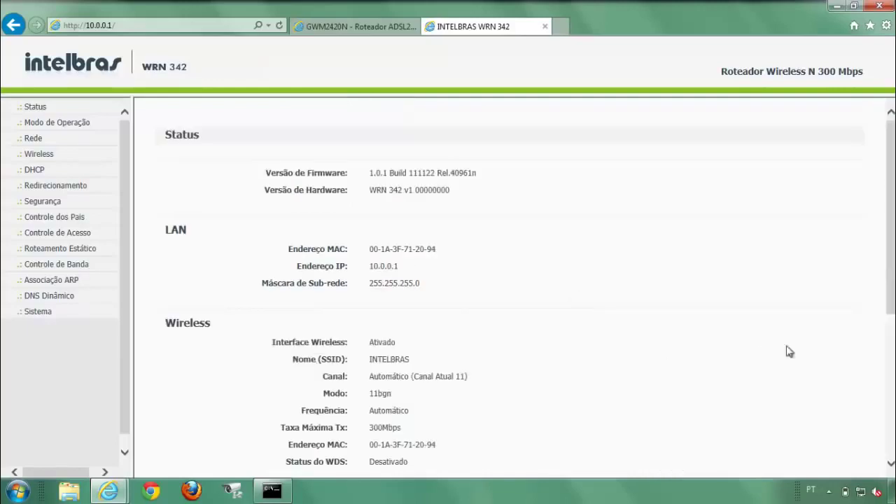
scroll(891, 246, "down", 4)
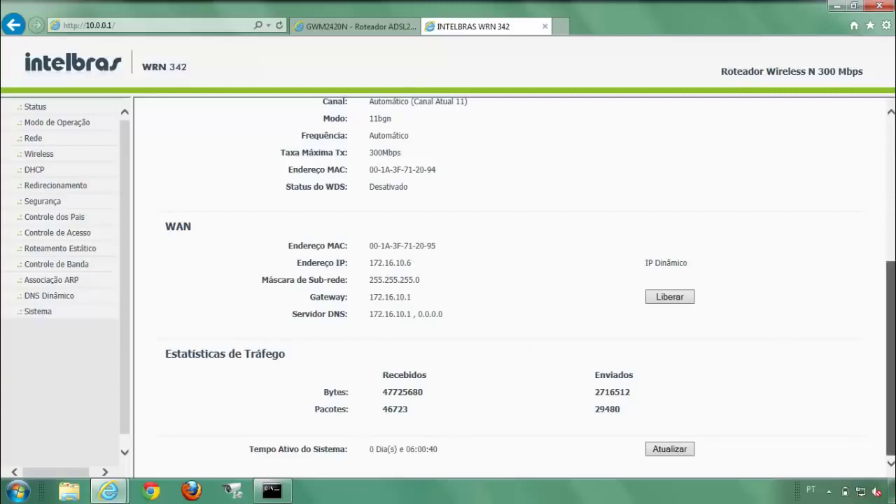
left_click_drag(891, 358, 891, 216)
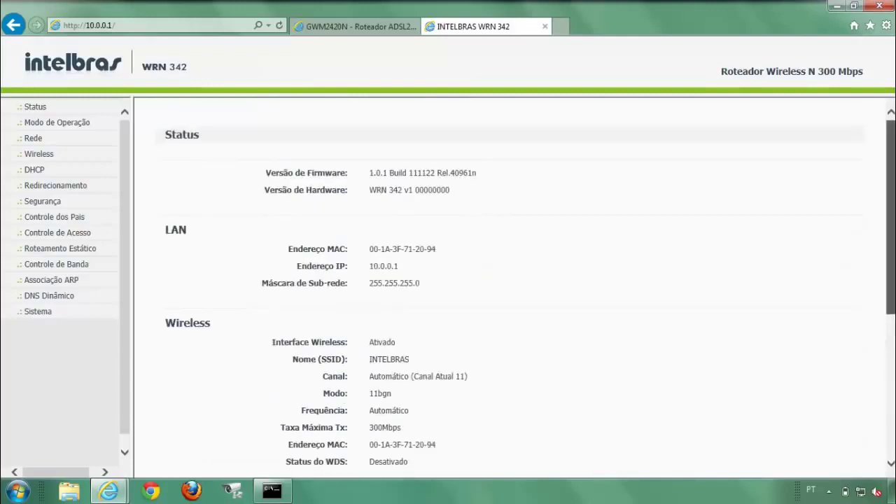
Switch the WAN connection type to IP Estático under Rede > WAN.
left_click(33, 139)
left_click(38, 170)
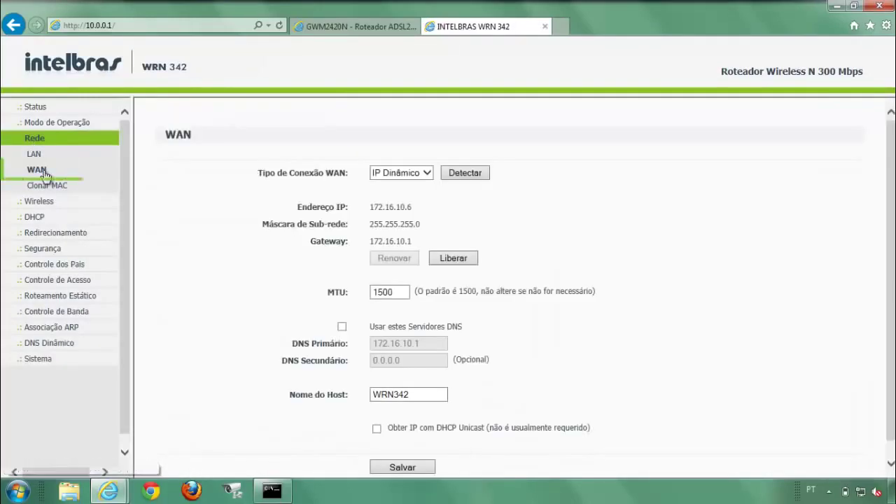
left_click(426, 173)
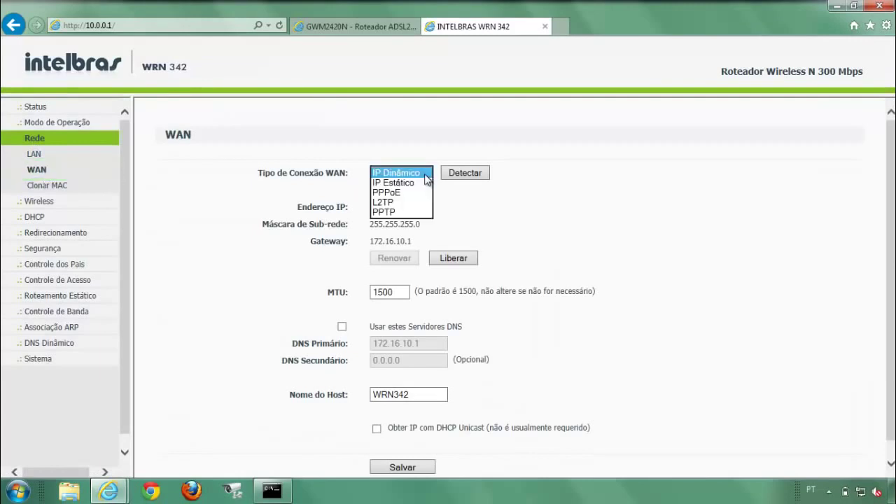
left_click(420, 183)
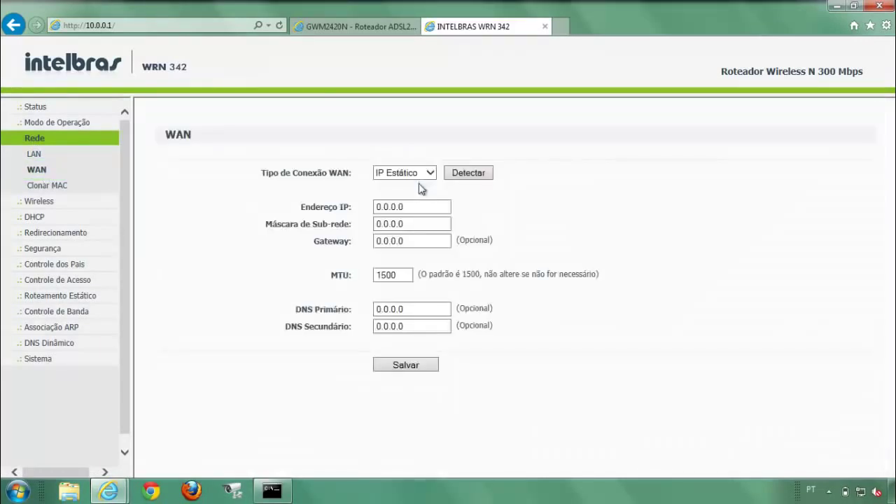
Enter IP 172.16.10.6, mask 255.255.255.0, gateway 172.16.10.1 and save.
left_click(419, 208)
key("BackSpace")
type("172.16.10.6")
left_click(420, 225)
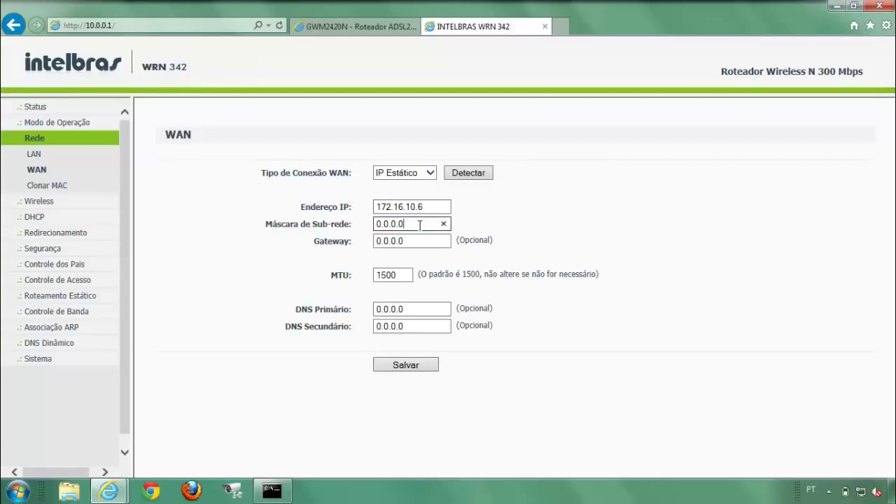
key("BackSpace")
key("BackSpace")
key("BackSpace")
key("BackSpace")
key("BackSpace")
key("BackSpace")
type("255.255.255.0")
left_click(421, 241)
key("BackSpace")
key("BackSpace")
key("BackSpace")
key("BackSpace")
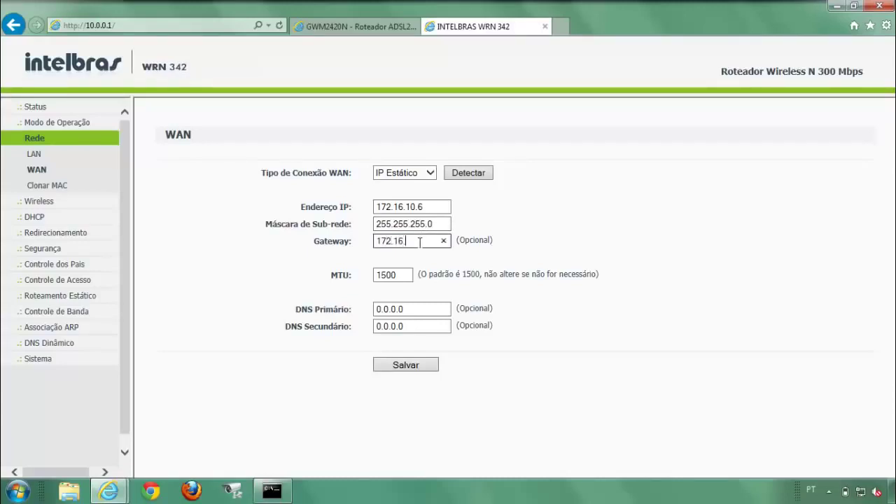
type("172.16.10.1")
left_click(522, 273)
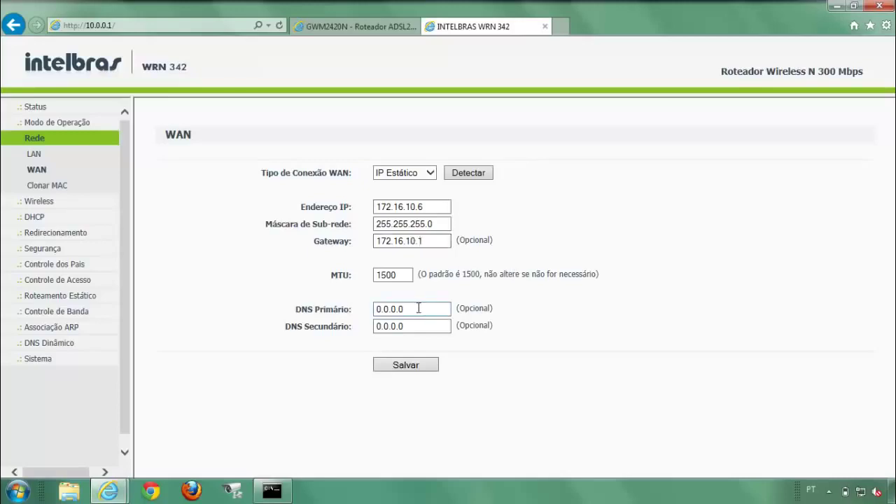
left_click(411, 367)
Restart the router from Sistema > Reiniciar and confirm.
left_click(47, 360)
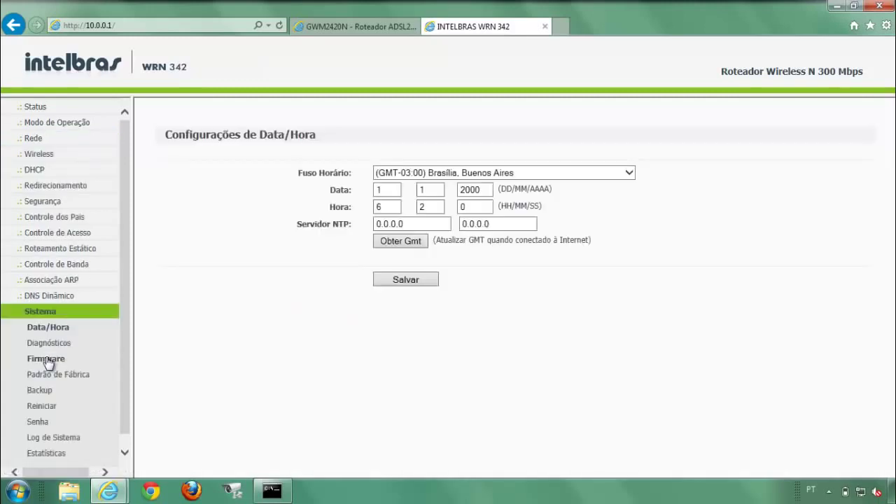
left_click(38, 409)
left_click(206, 190)
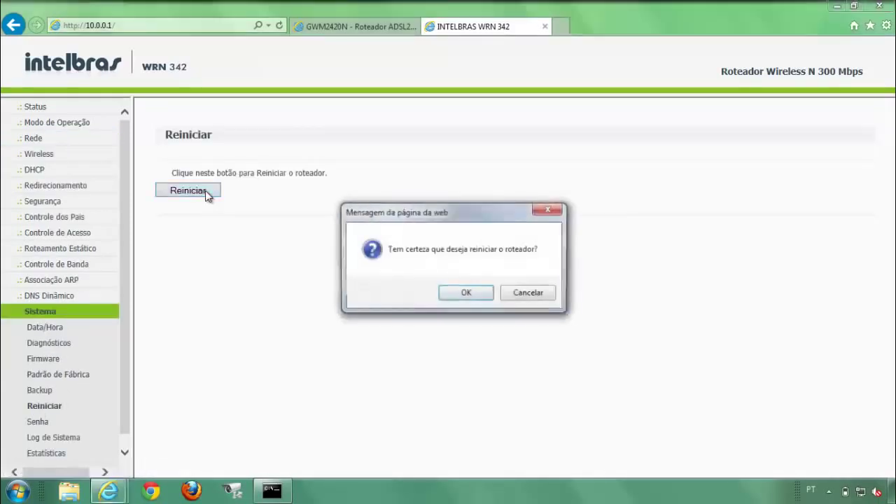
left_click(461, 294)
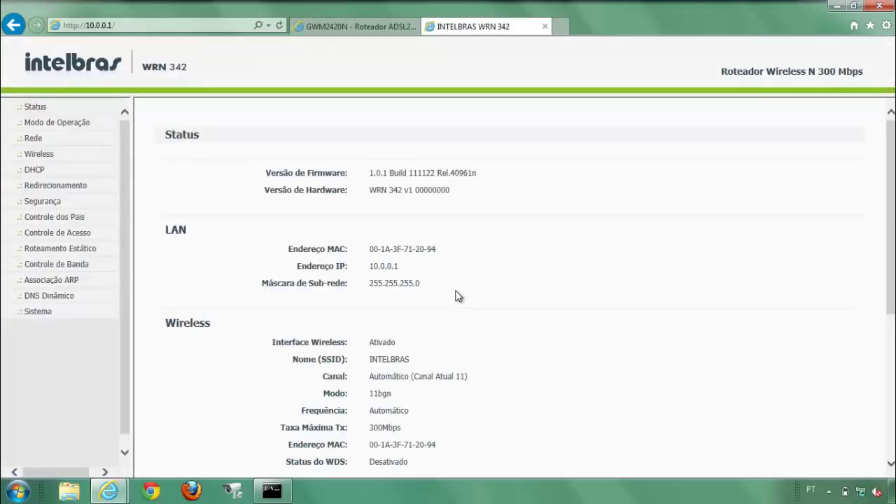
Review the LAN, wireless and WAN details on the status page.
scroll(835, 213, "down", 3)
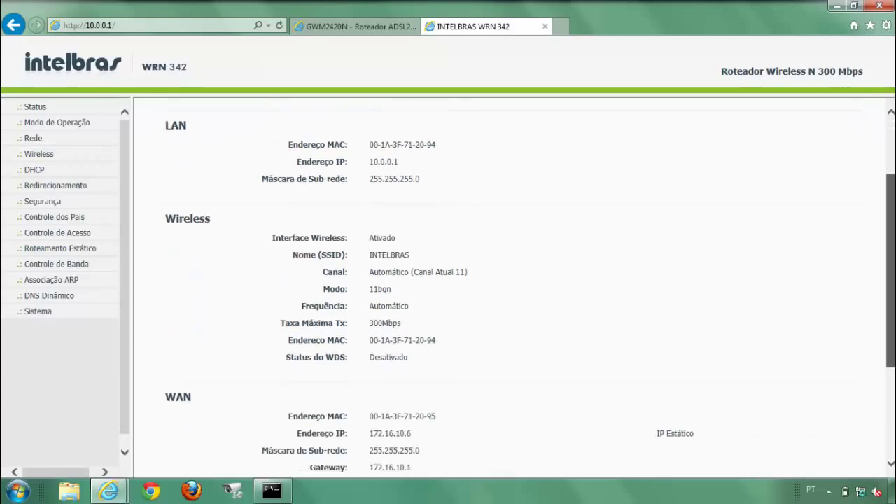
scroll(529, 288, "down", 2)
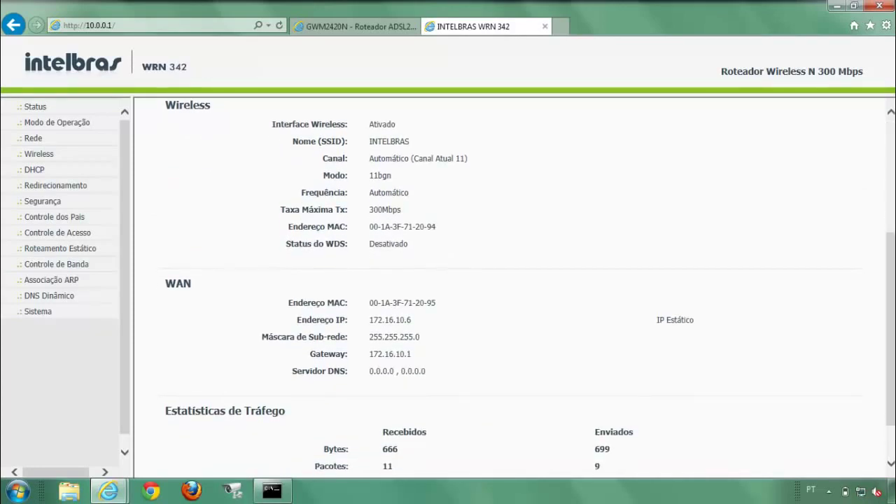
scroll(895, 203, "up", 3)
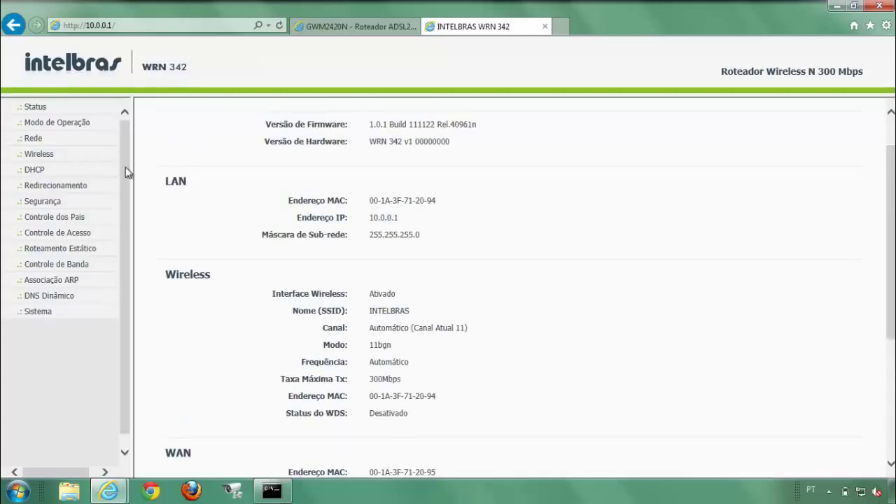
Add a virtual server rule forwarding port 8080 to 8080 and save it.
left_click(75, 187)
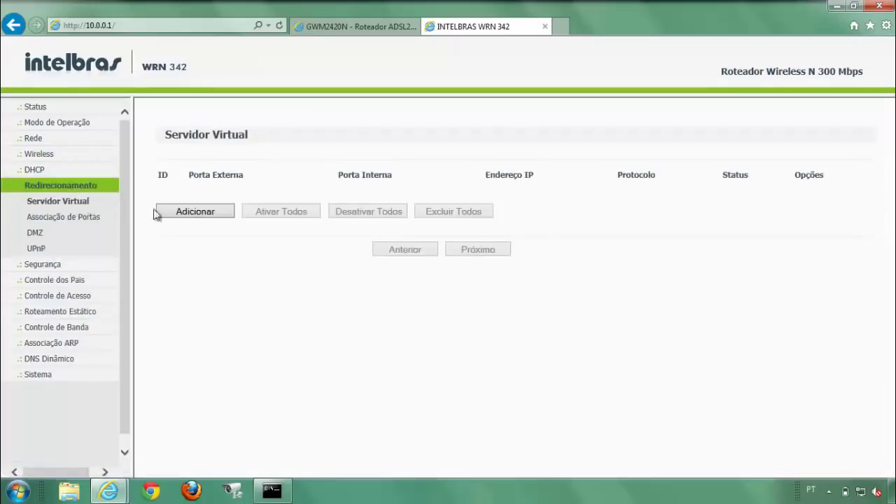
left_click(183, 214)
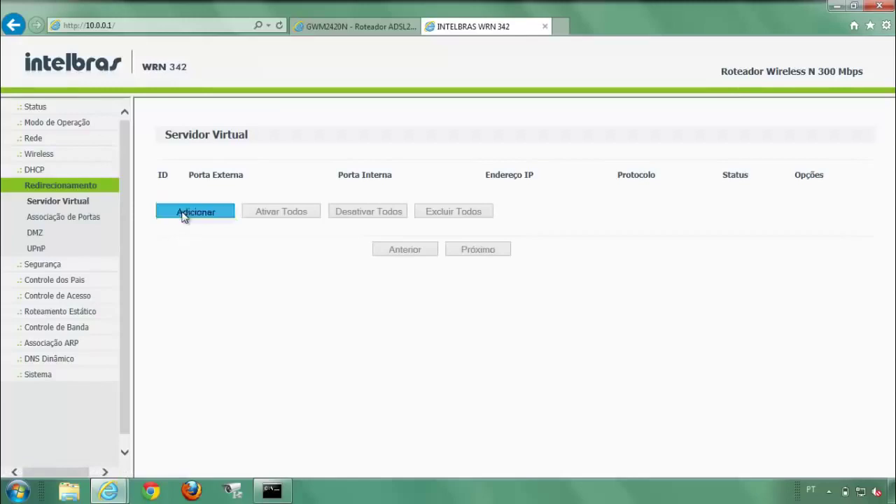
left_click(391, 171)
type("808")
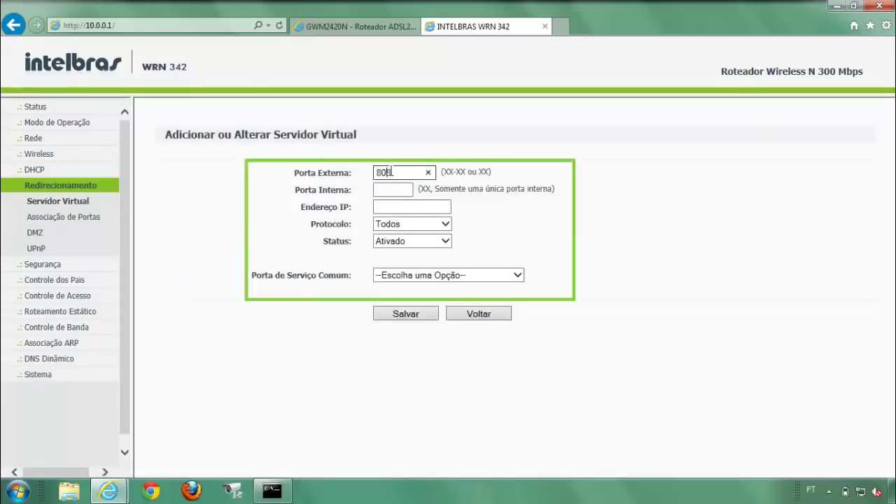
type("0")
left_click(391, 189)
type("8080")
left_click(394, 207)
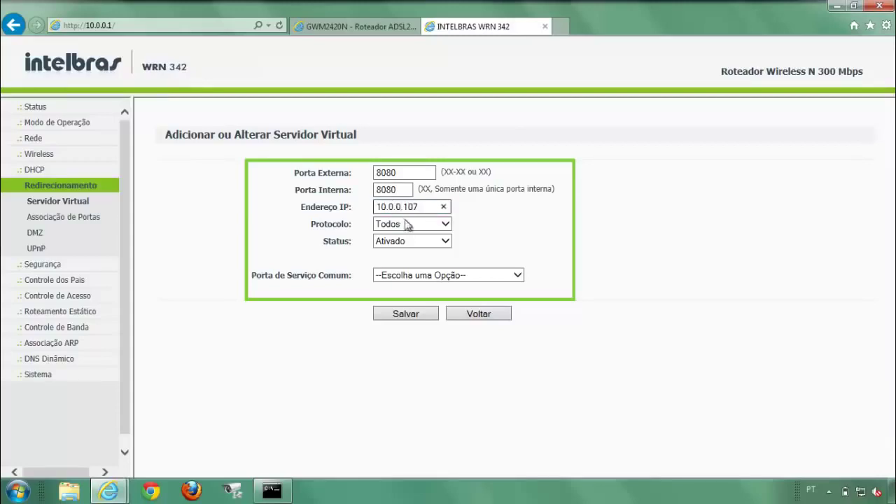
left_click(422, 275)
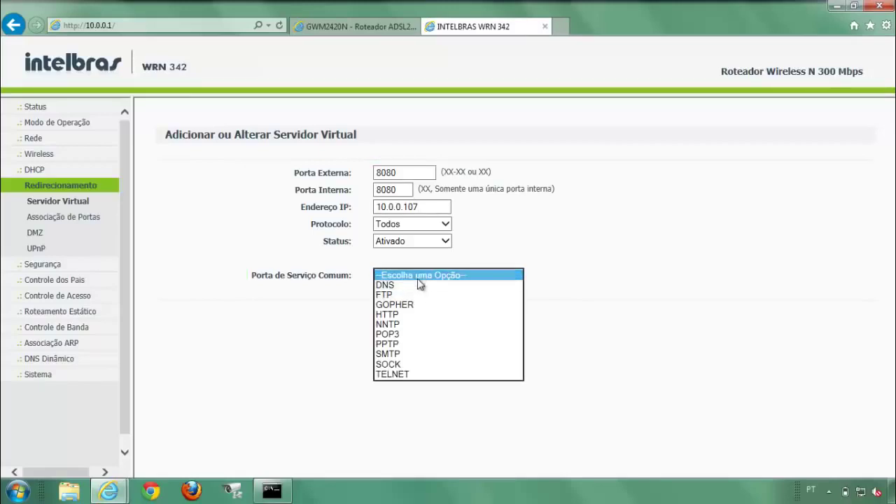
left_click(421, 280)
left_click(420, 315)
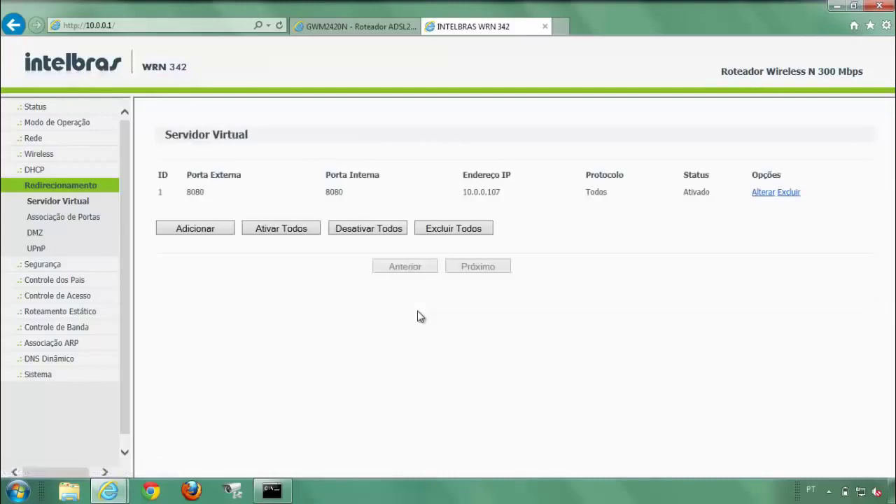
Add a second rule forwarding port 37777 to 10.0.0.107 and save it.
left_click(195, 228)
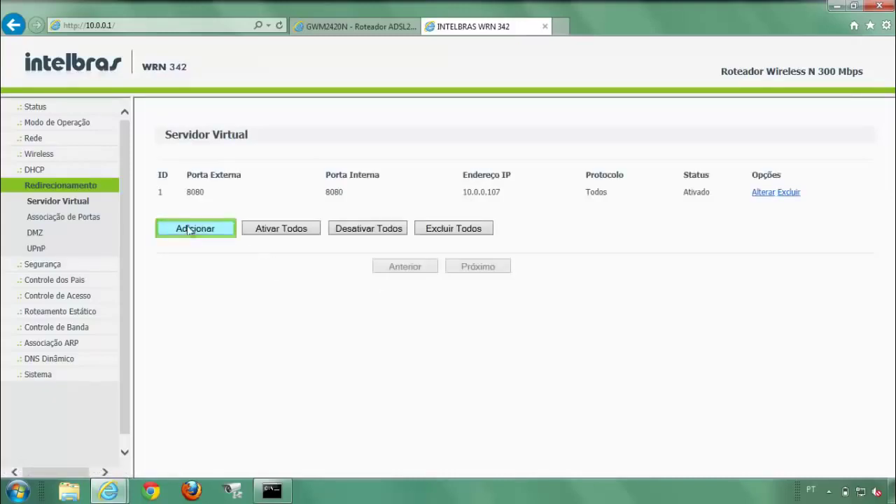
left_click(386, 173)
type("37777")
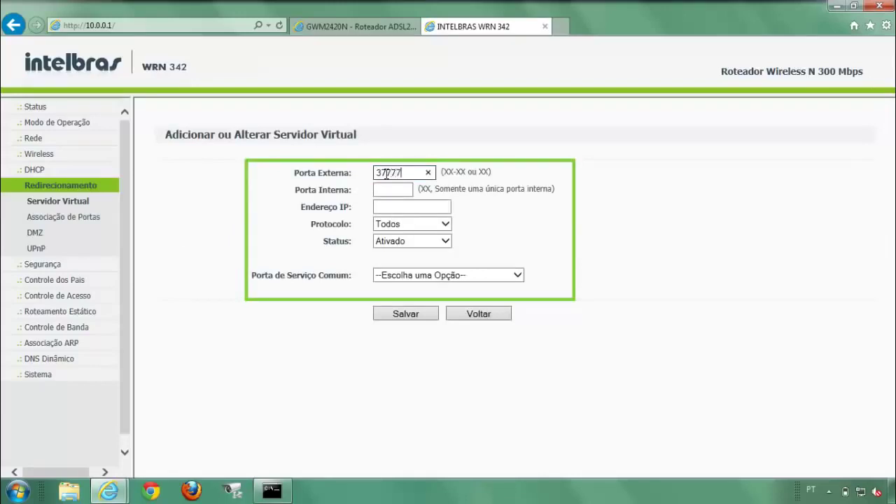
key("Tab")
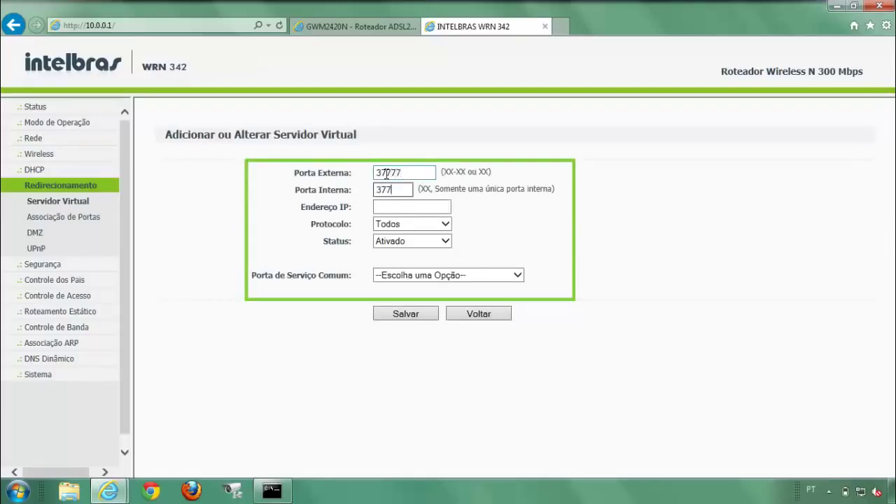
key("Tab")
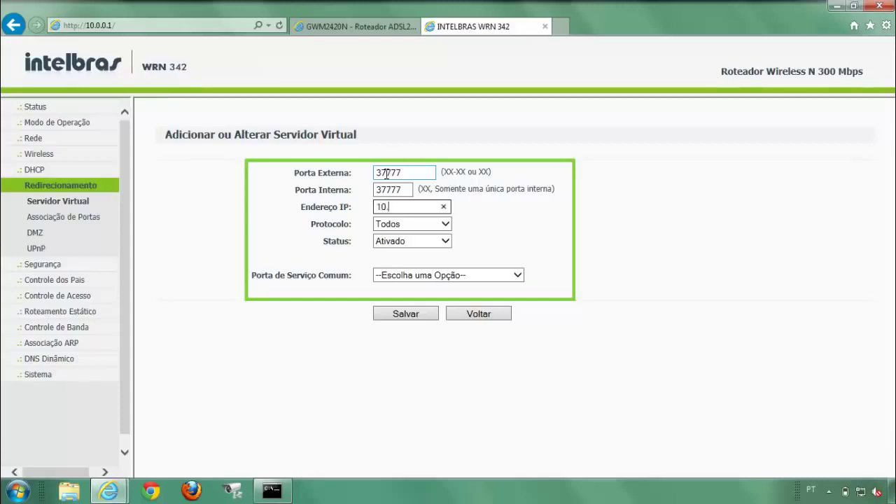
type("10.0.0.107")
left_click(410, 315)
left_click(408, 315)
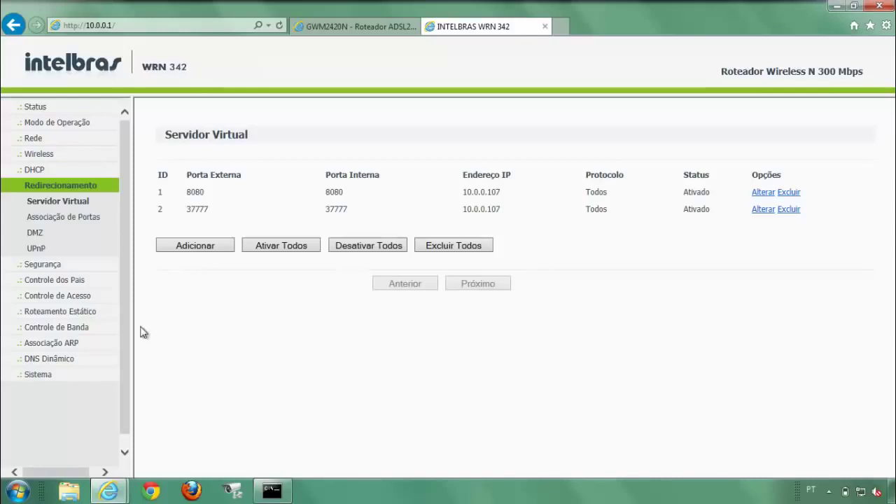
Restart the router from Sistema > Reiniciar and confirm with OK.
left_click(38, 374)
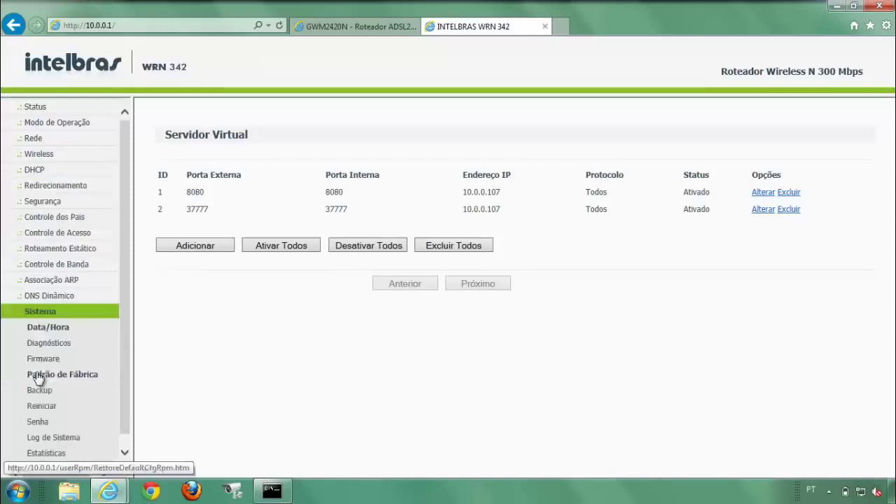
left_click(50, 410)
left_click(196, 187)
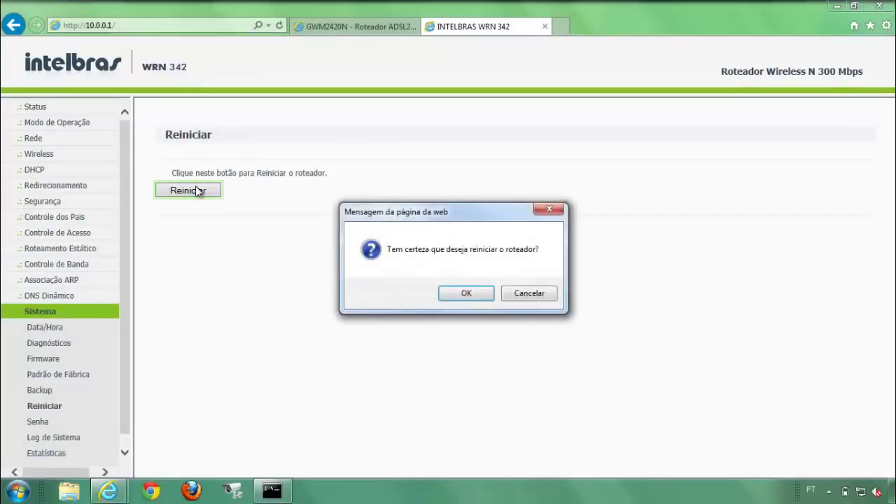
left_click(467, 293)
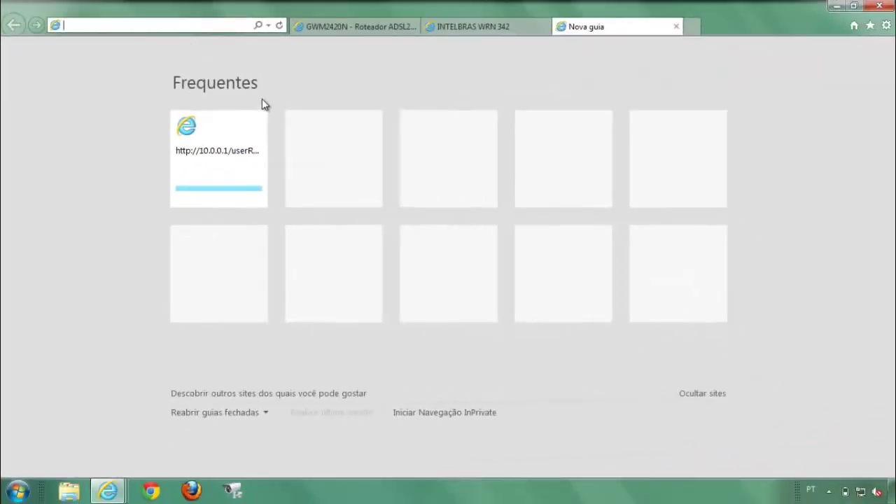
type("http")
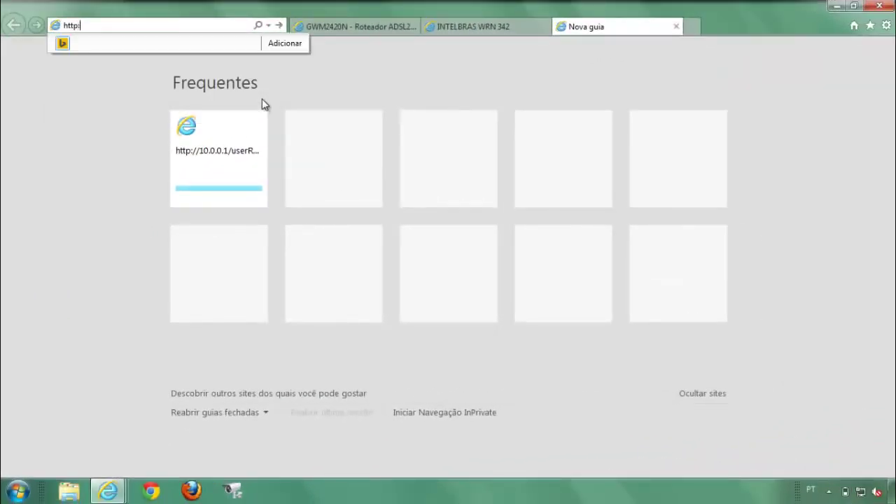
type("://10.0.0.1")
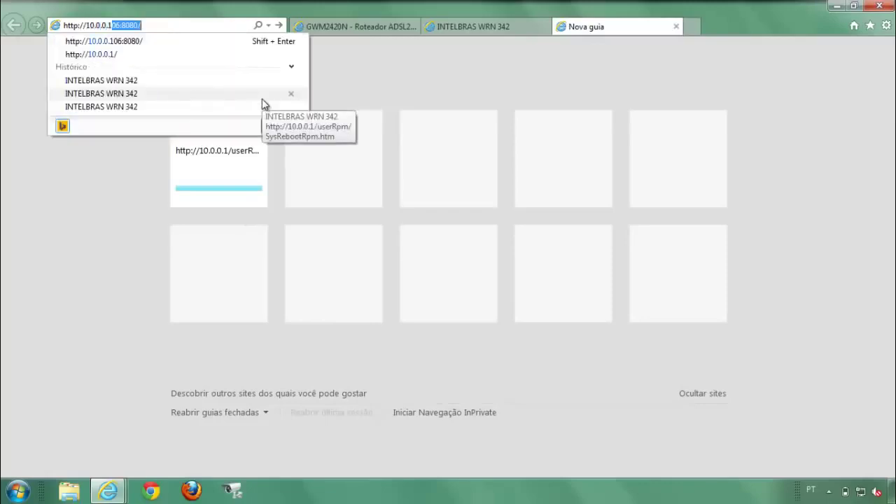
type("07:8080")
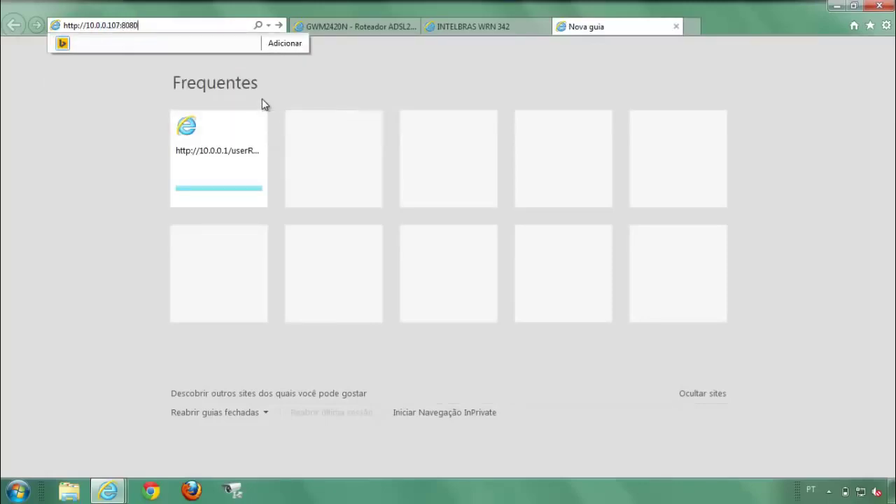
key("Return")
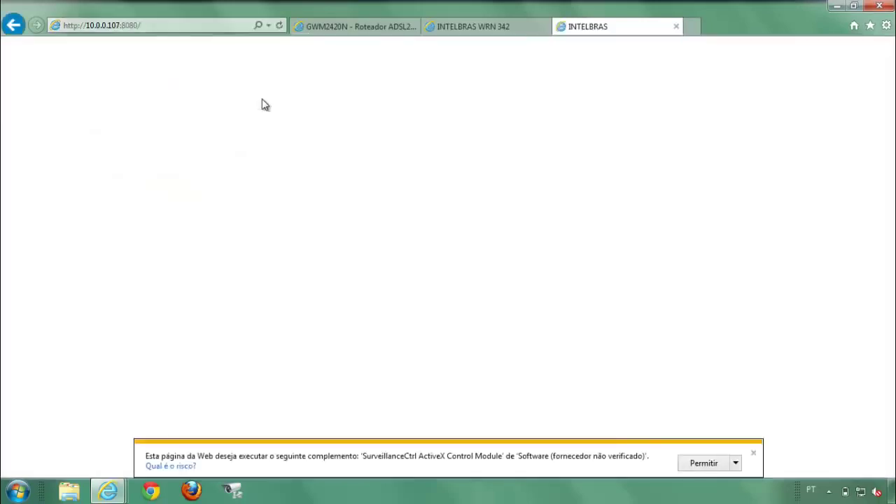
left_click(695, 466)
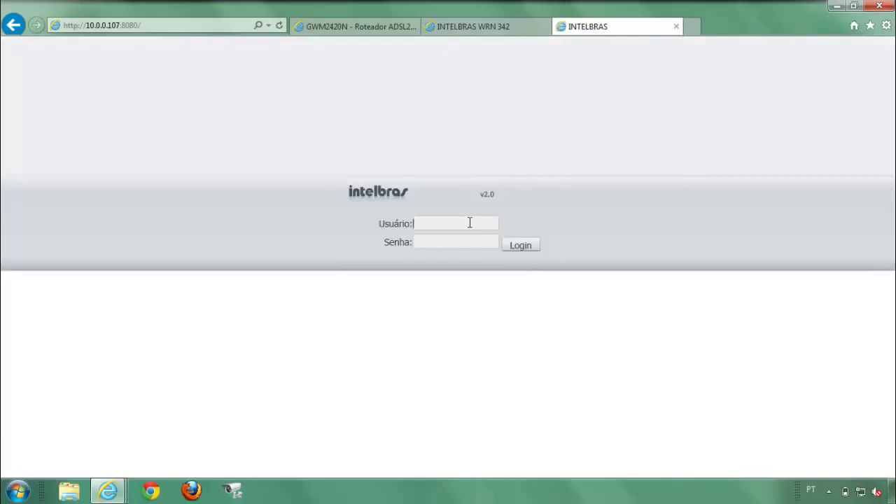
Log in to the DVR with its username and password and view CAM 1 live.
type("admin")
key("Tab")
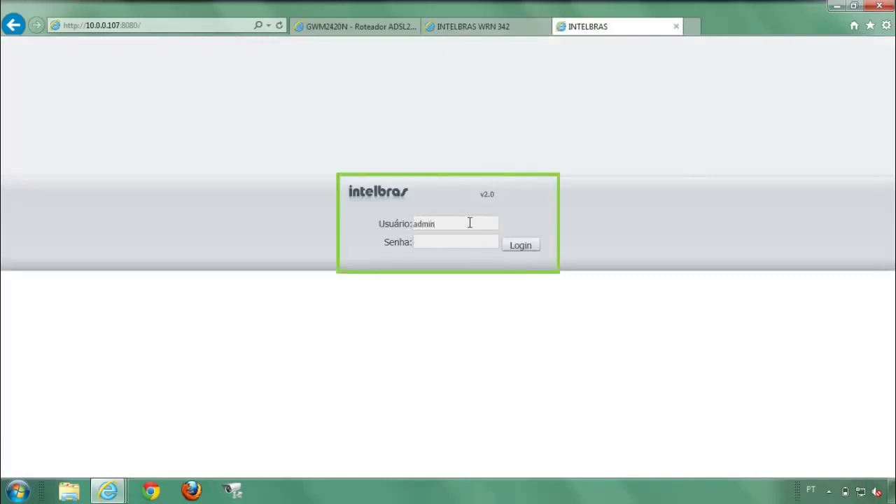
type("admin")
key("Return")
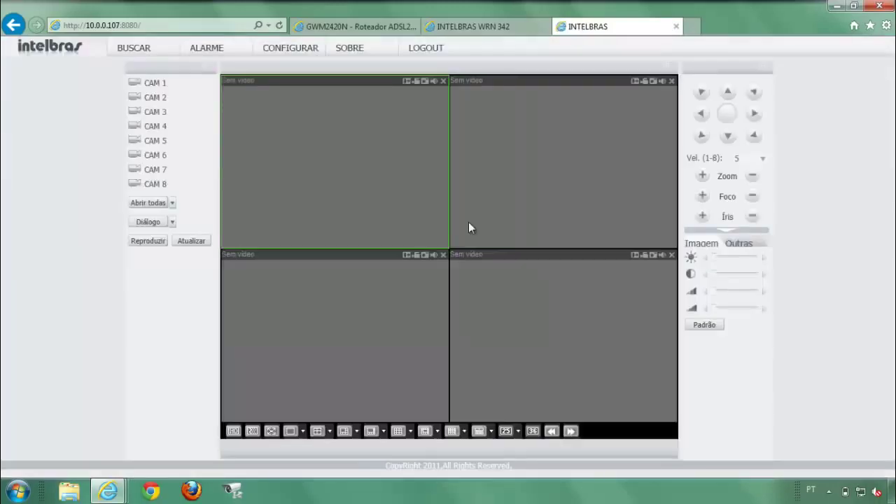
left_click(183, 84)
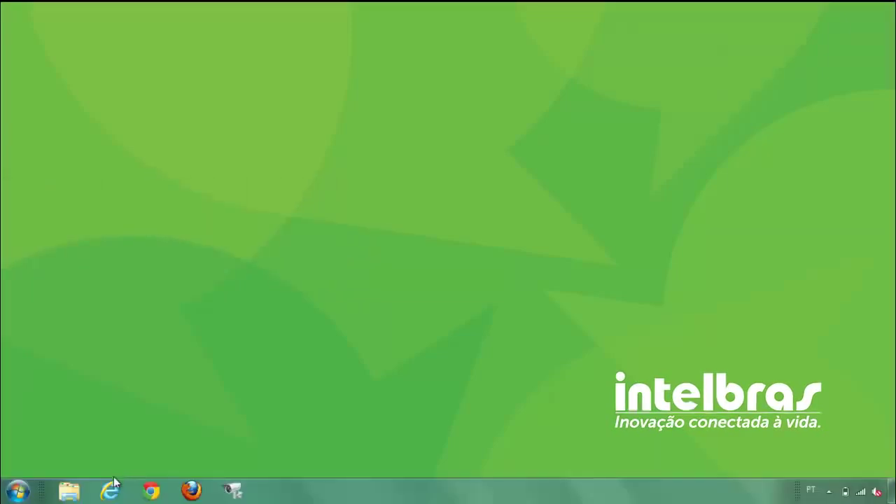
left_click(110, 489)
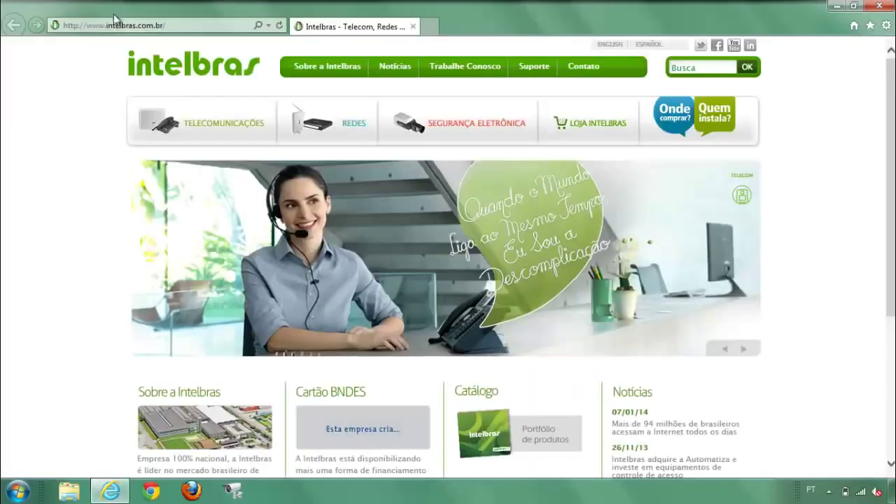
left_click(116, 26)
type("www.")
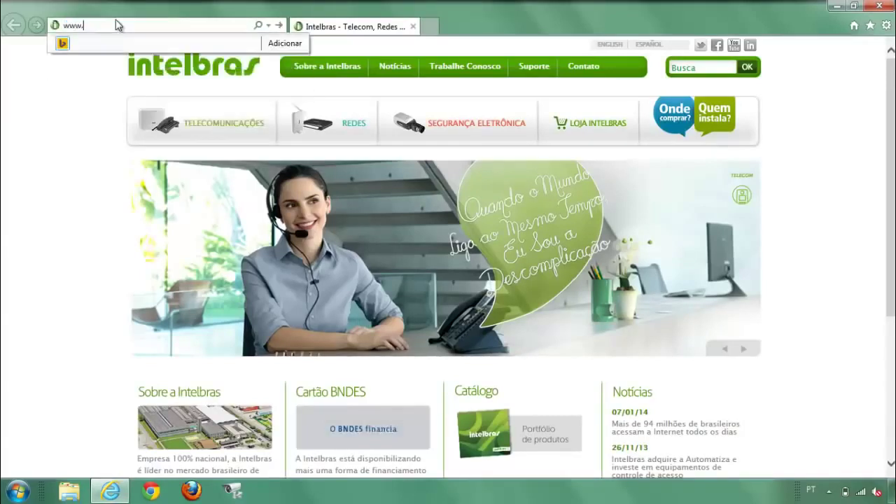
type("meuip")
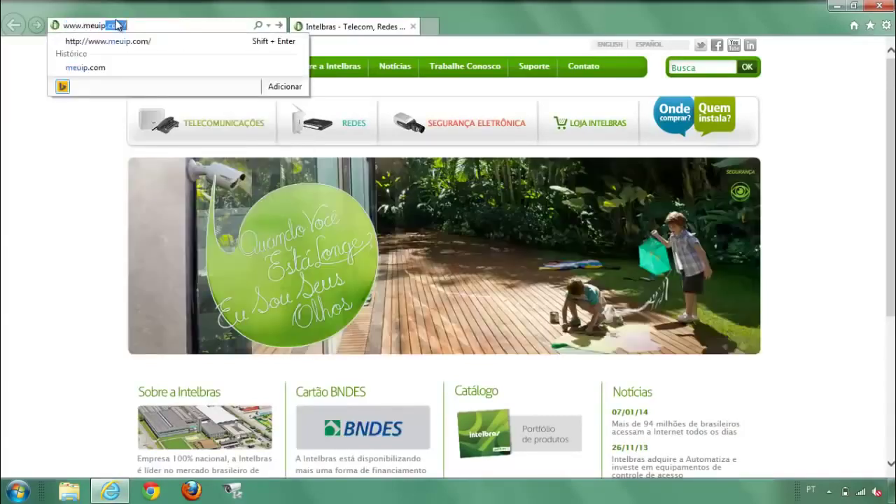
type(".co")
key("Return")
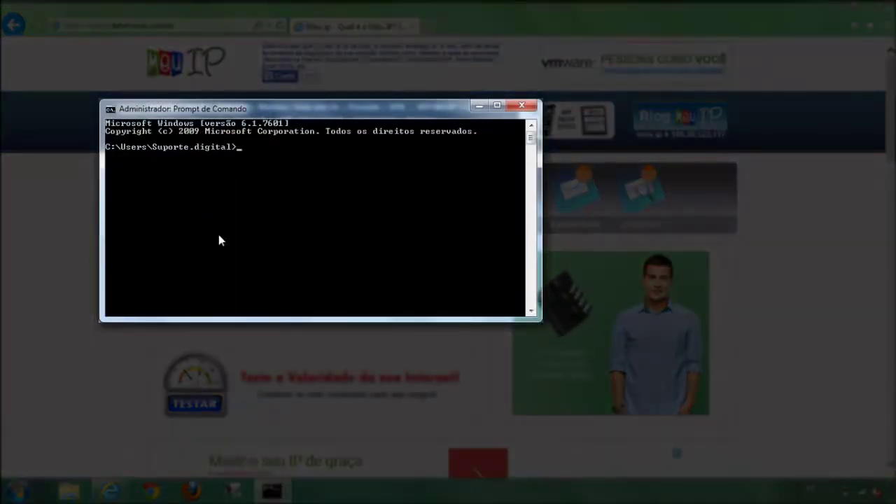
Ping suportedigital.ddns-intelbras.com.br, confirm replies from 189.30.123.117, then exit the prompt.
type("pin")
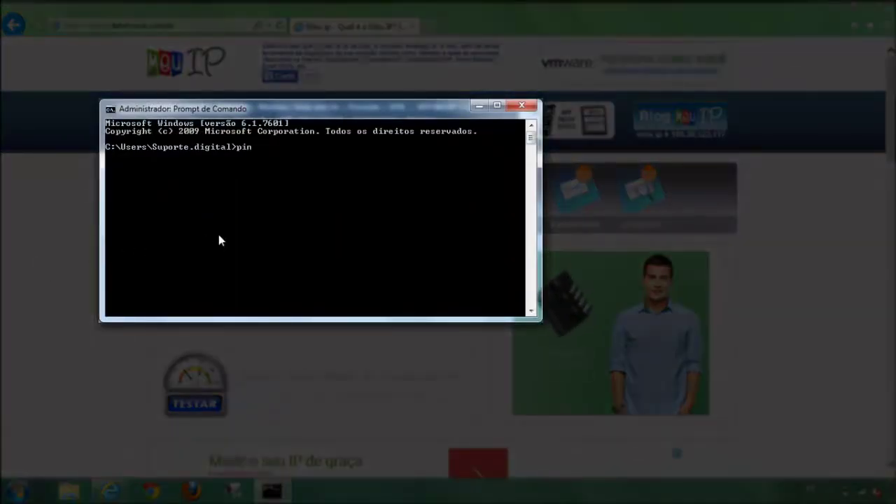
type("g supor")
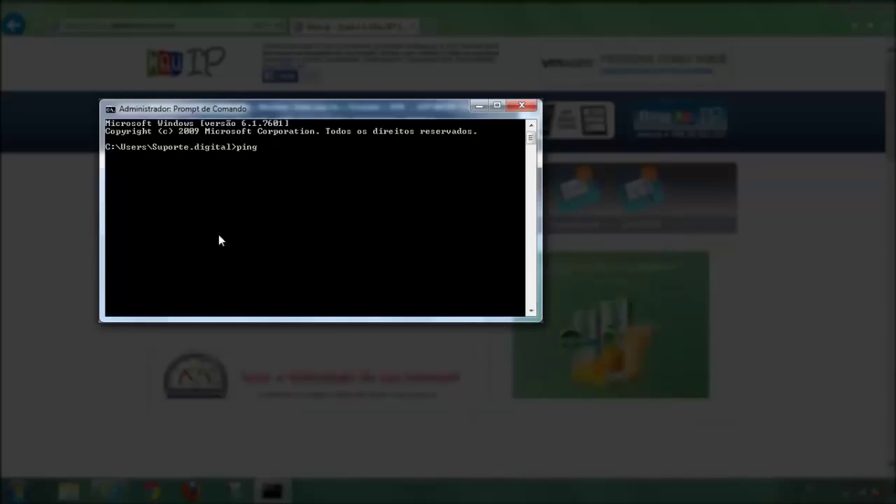
type("ted")
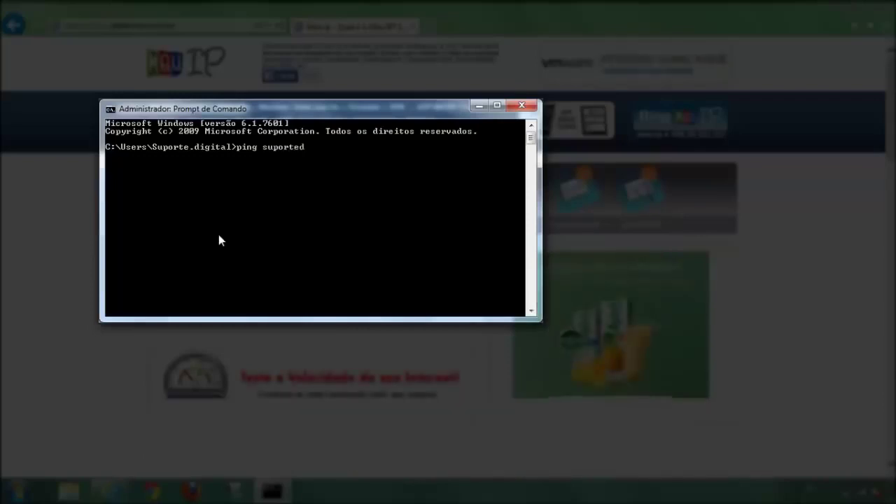
type("igital.")
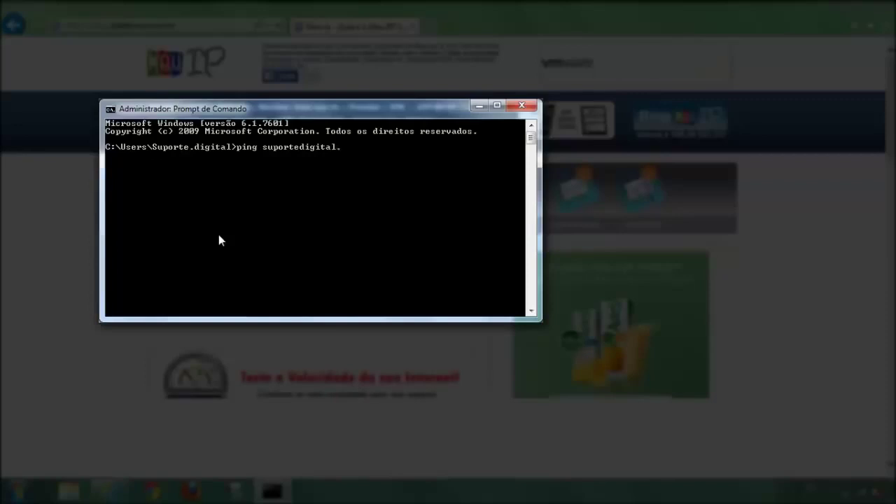
type("ddns-inte")
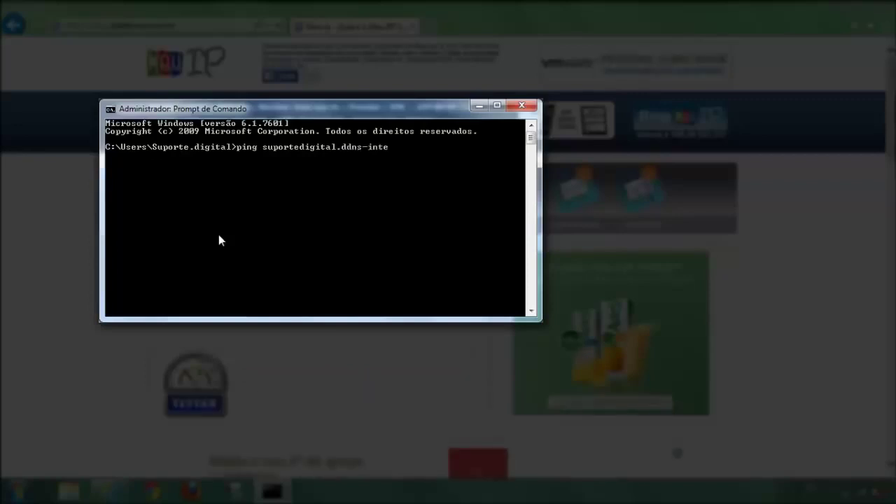
type("lbras.com.")
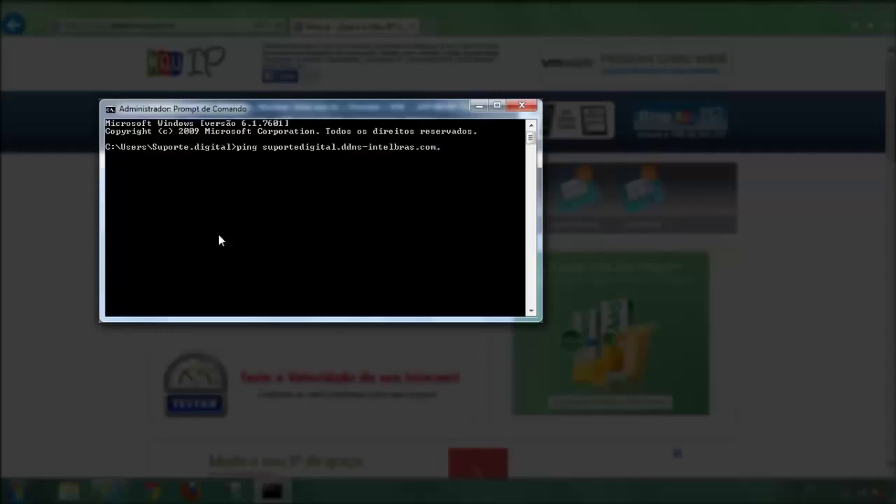
type("br")
key("Return")
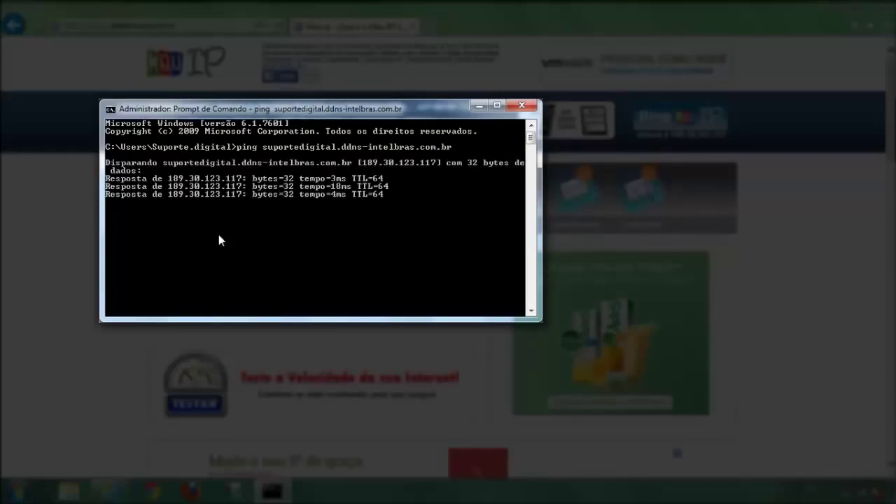
type("exit")
key("Return")
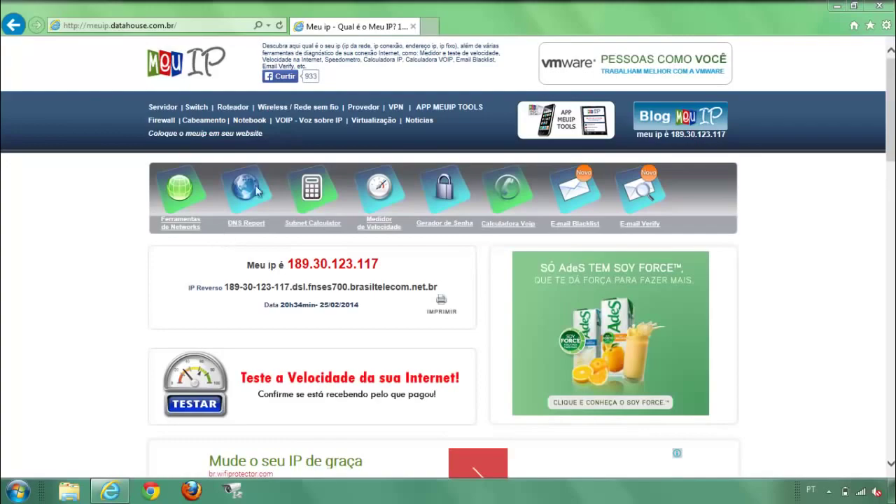
left_click(109, 492)
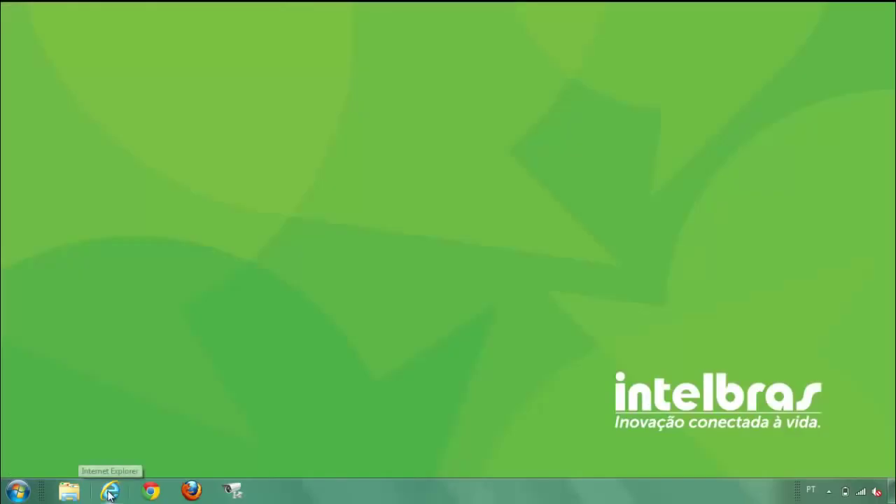
left_click(109, 492)
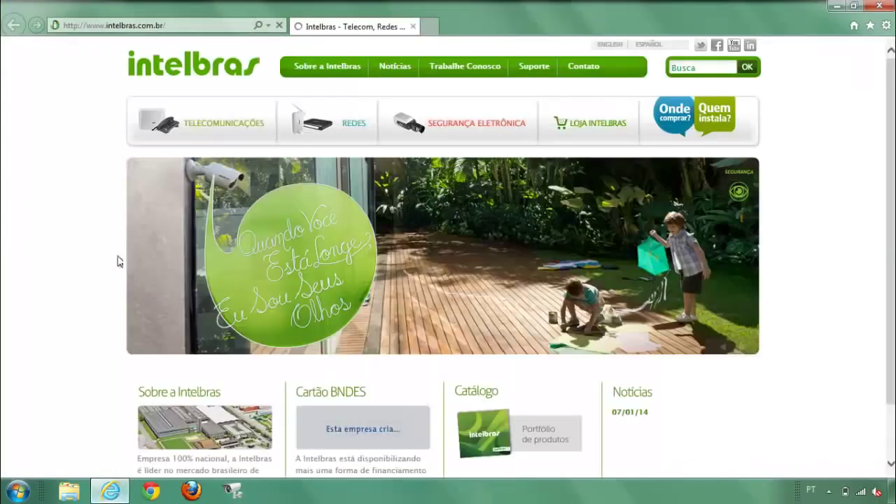
left_click(137, 26)
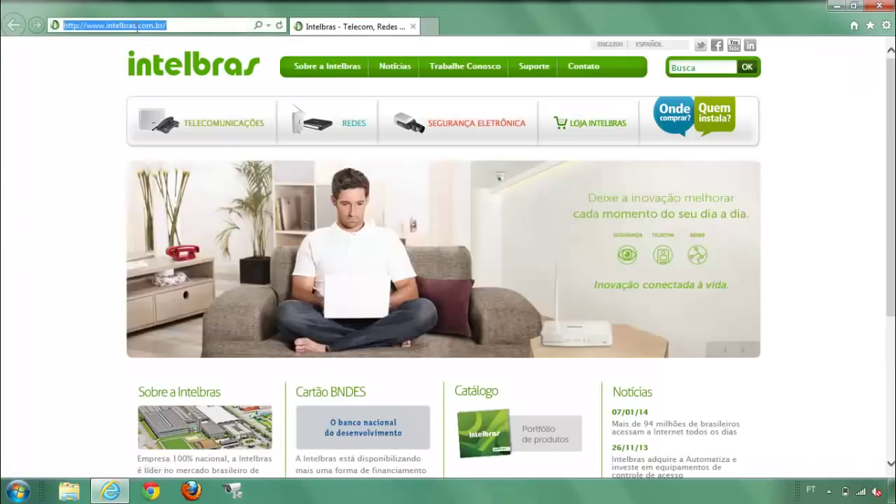
type("www.google")
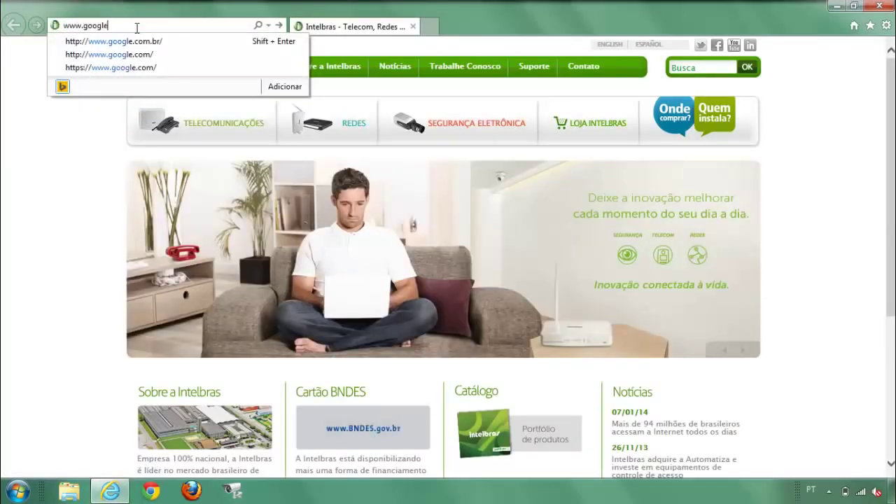
key("Down")
key("Return")
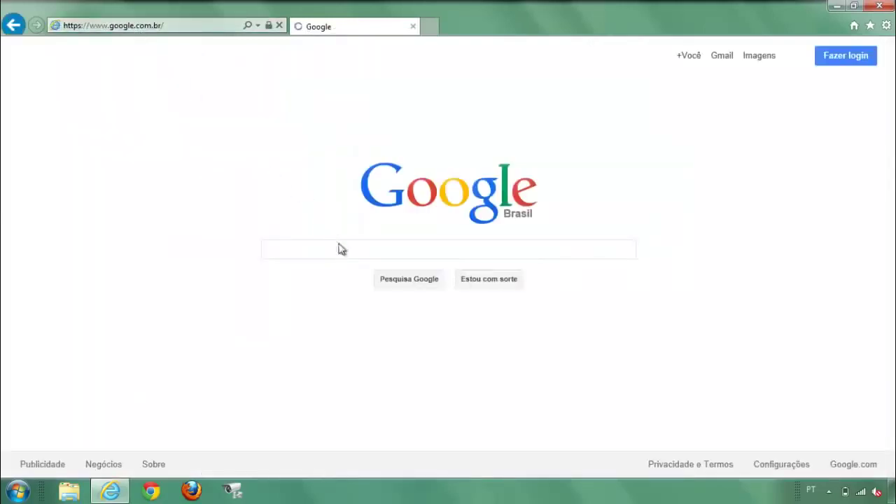
Search Google for 'open check port' and open the yougetsignal Open Port Check Tool result.
type("op")
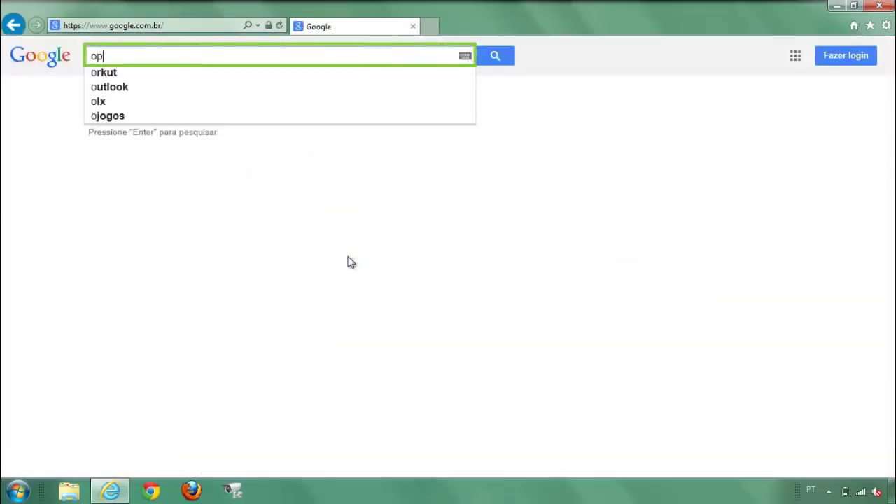
type("en c")
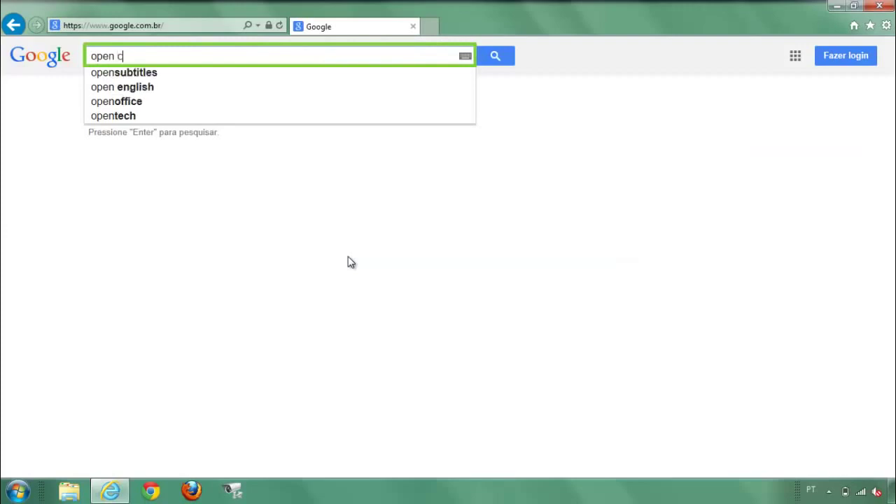
type("heck port")
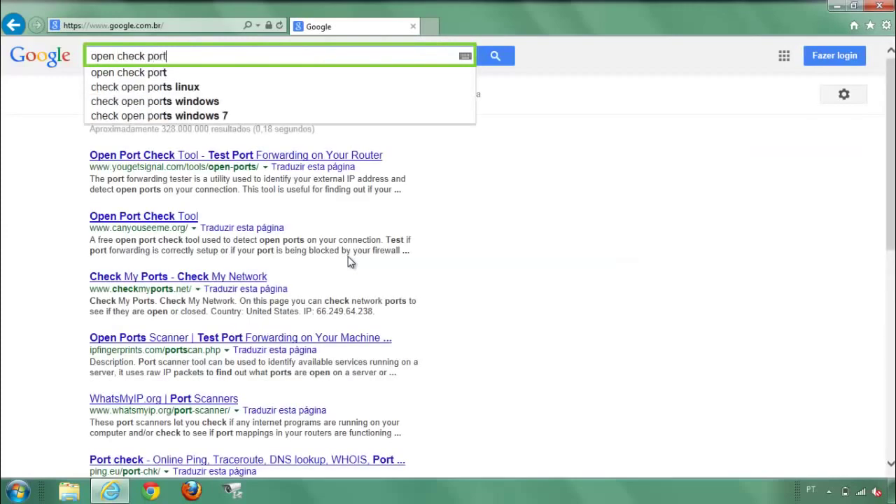
key("Return")
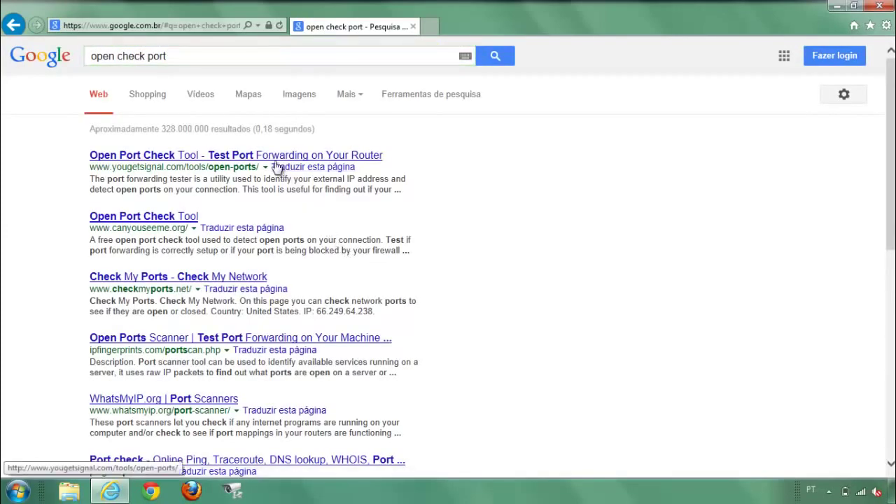
left_click(269, 160)
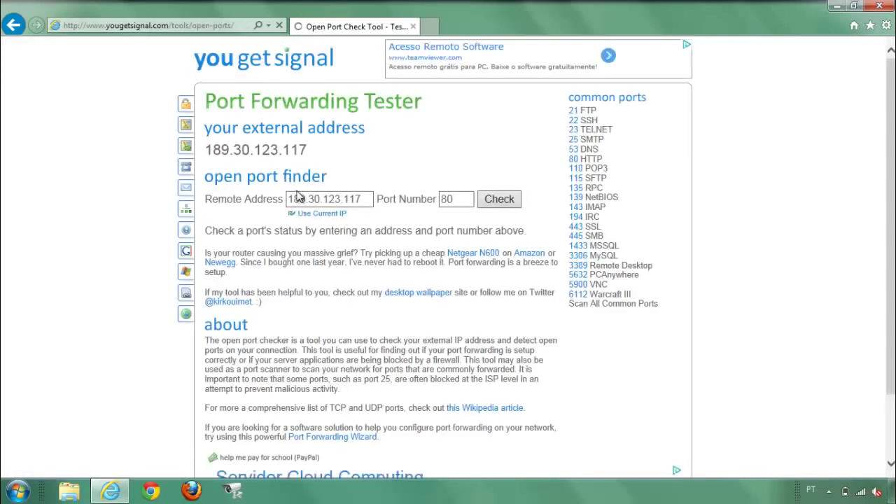
Enter suportedigital.ddns-intelbras.com.br as the remote address and check port 8080.
left_click(366, 200)
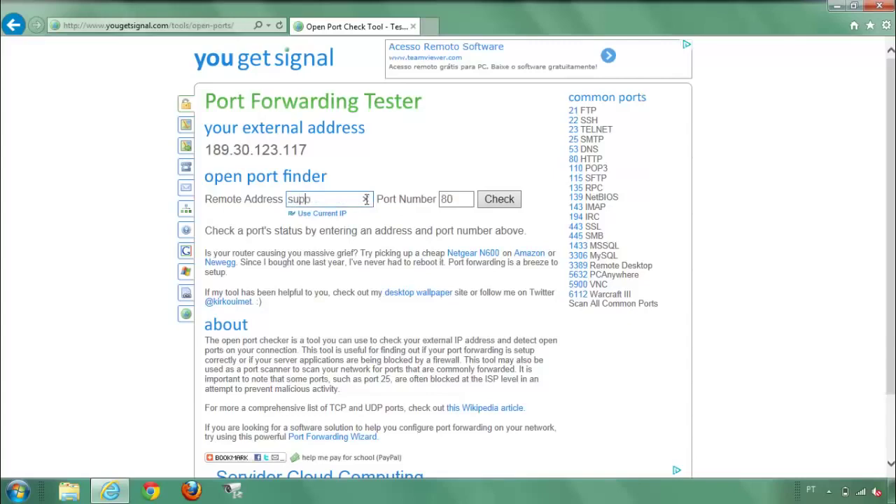
type("suportedigital.ddns")
type("-intelbra")
type("s.com.br")
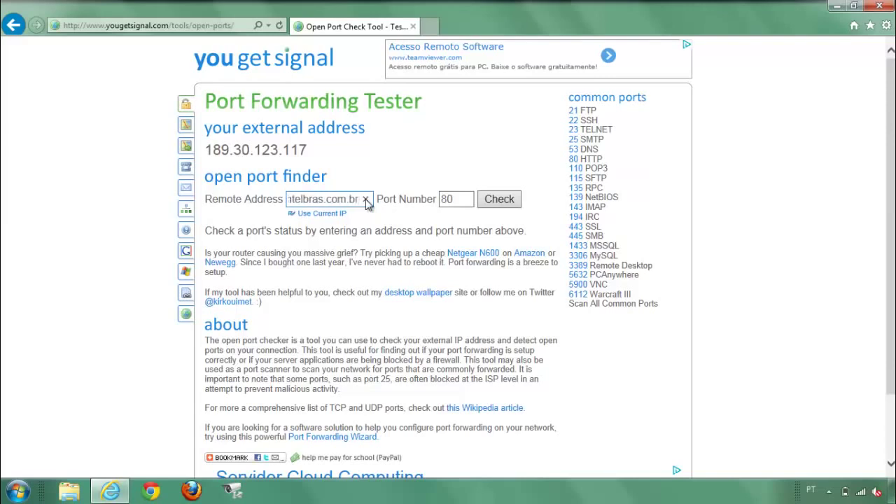
left_click(454, 200)
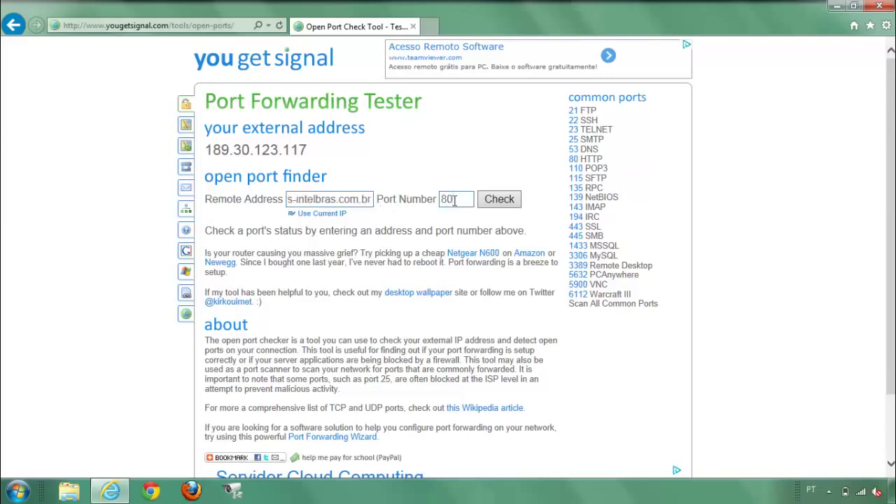
left_click(500, 206)
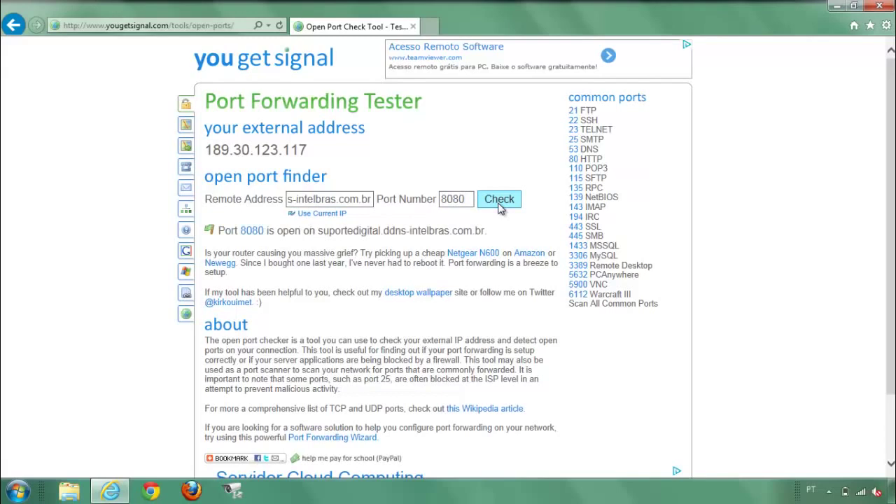
Check port 37777, then check port 90 on the same DDNS address.
double_click(456, 199)
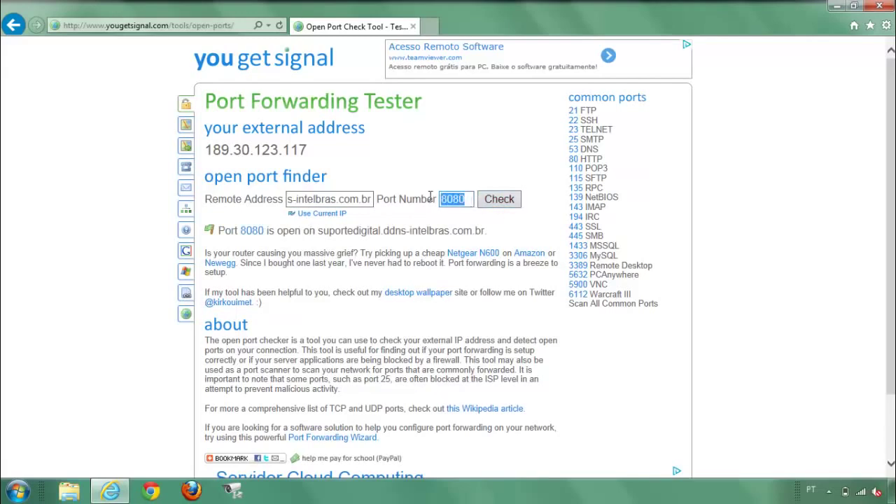
type("37777")
left_click(494, 204)
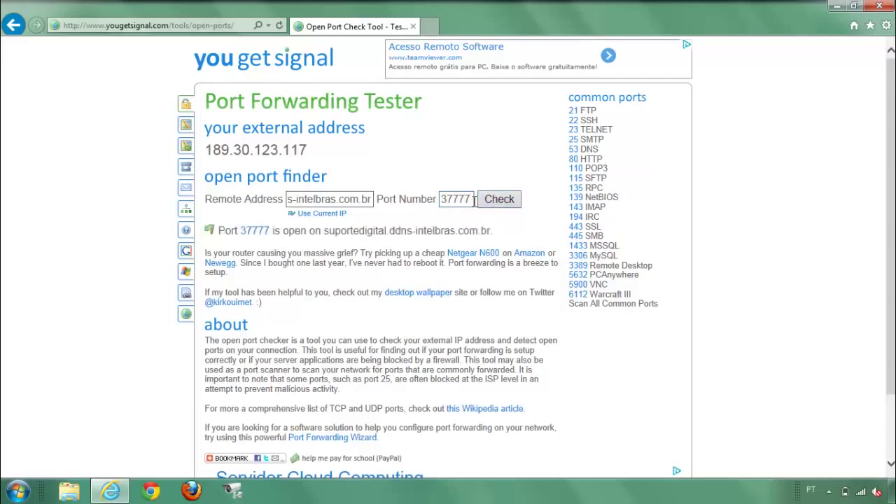
left_click_drag(473, 200, 415, 196)
type("90")
left_click(498, 200)
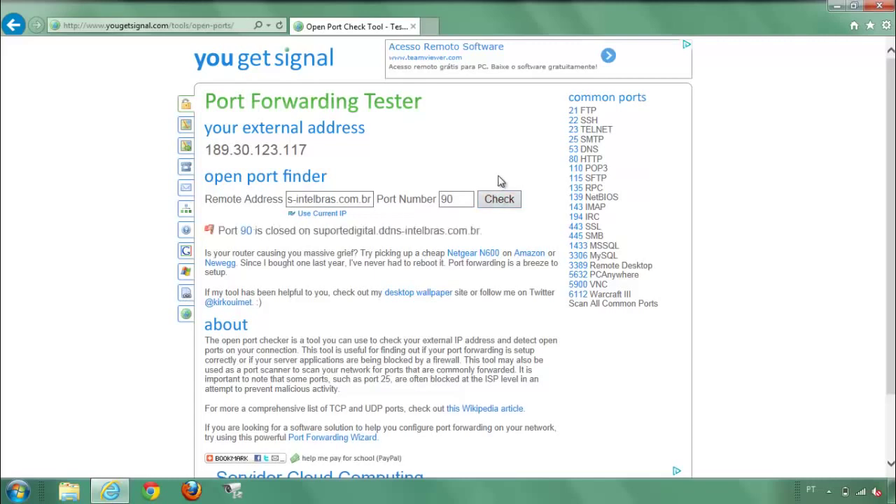
key("ctrl+t")
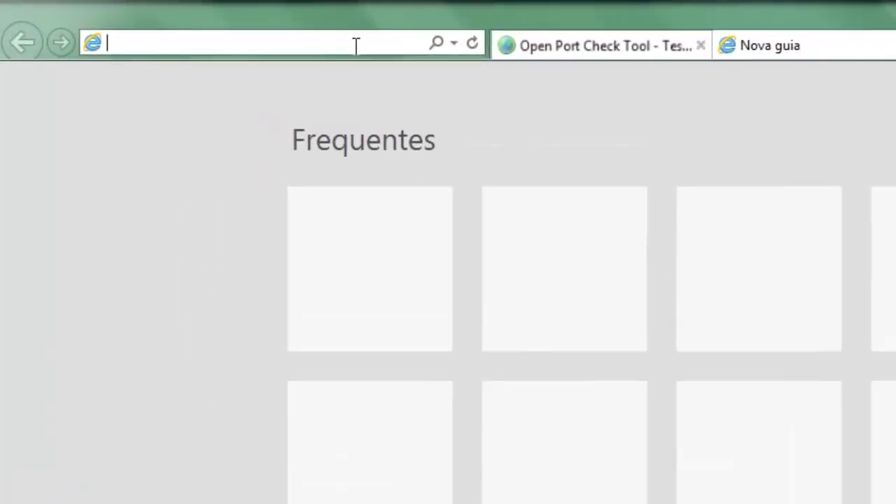
type("http:/")
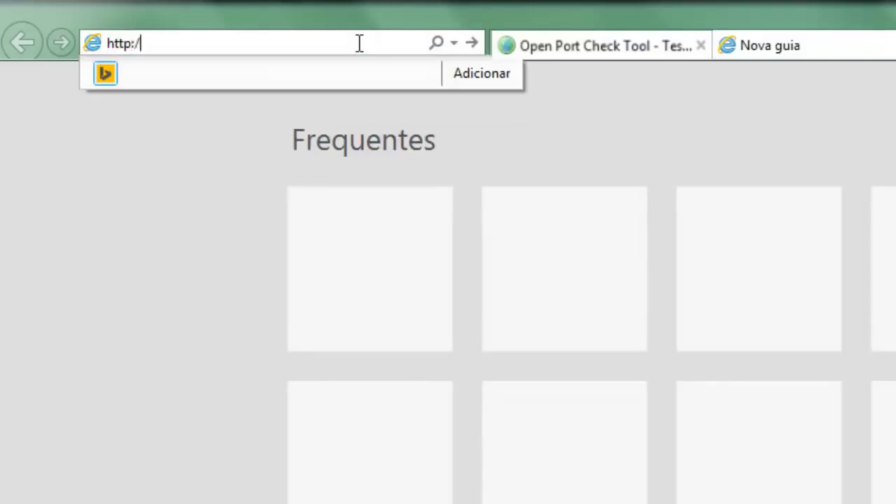
type("/suporte")
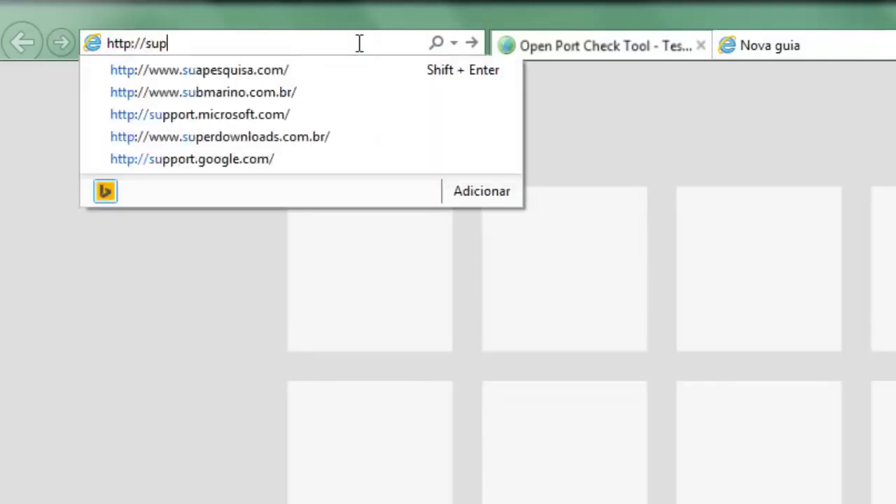
type("digital.ddns-intelbras.com.br:8080")
key("Return")
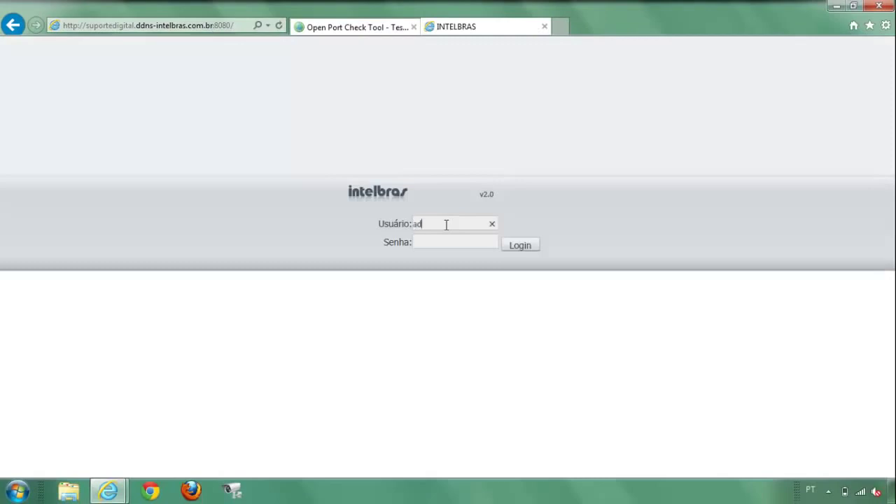
Sign in to the DVR login page with the username and password.
type("admin")
key("Tab")
type("a")
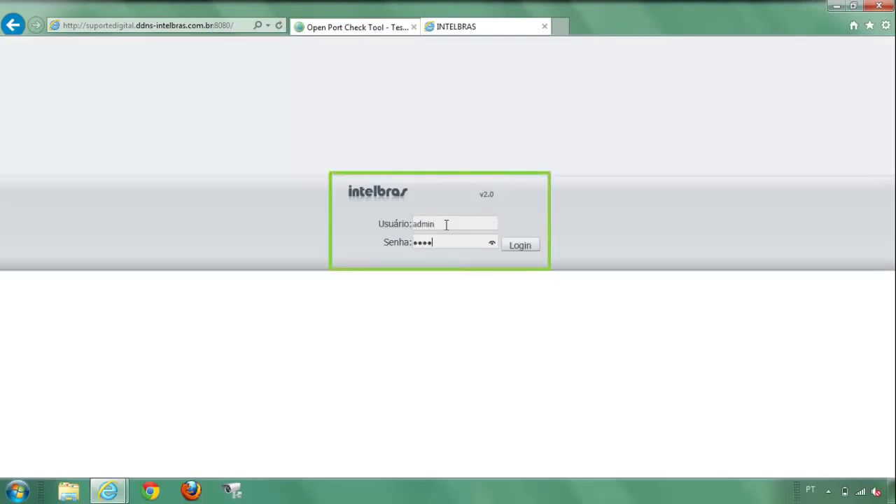
type("dmin")
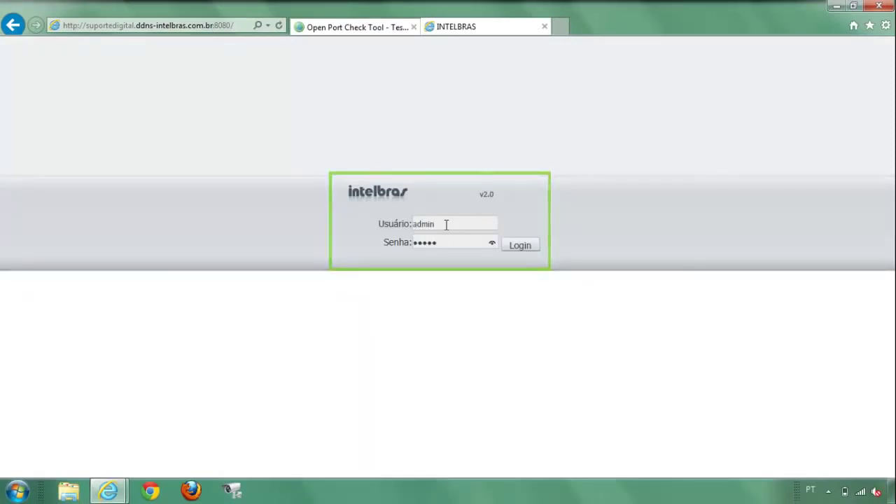
key("Return")
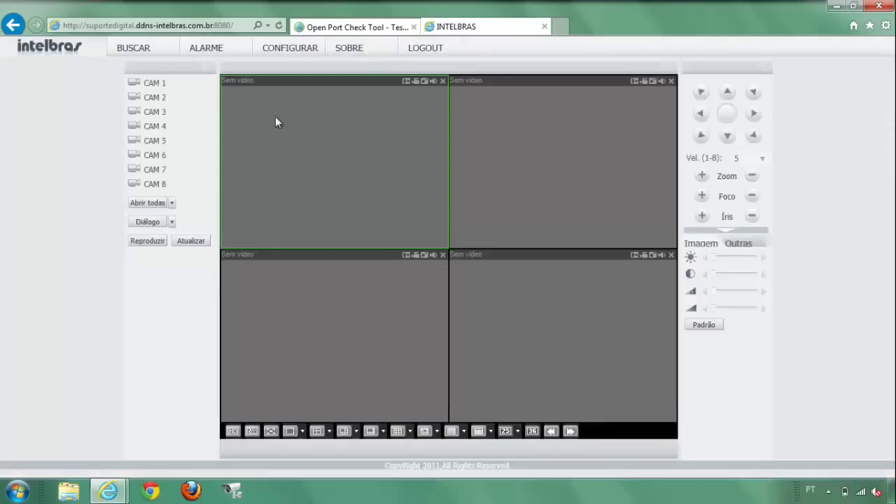
Start CAM 1's live stream from the channel list, then log out via LOGOUT.
left_click(190, 84)
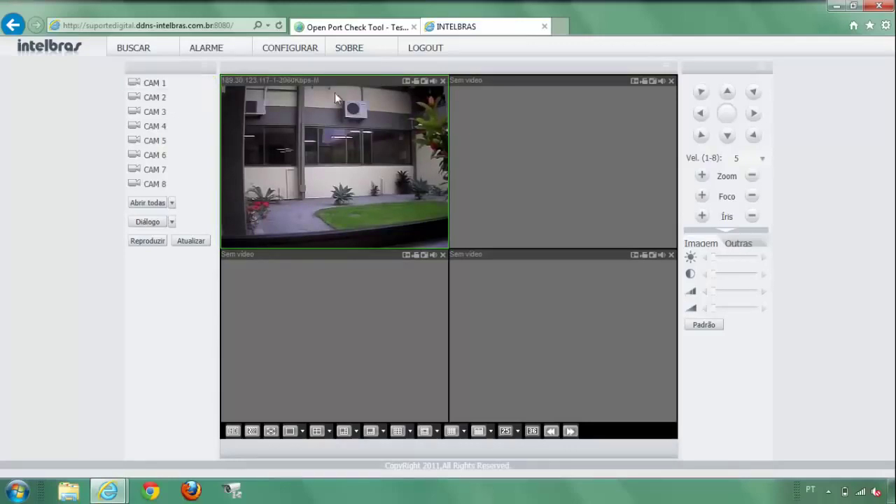
left_click(418, 55)
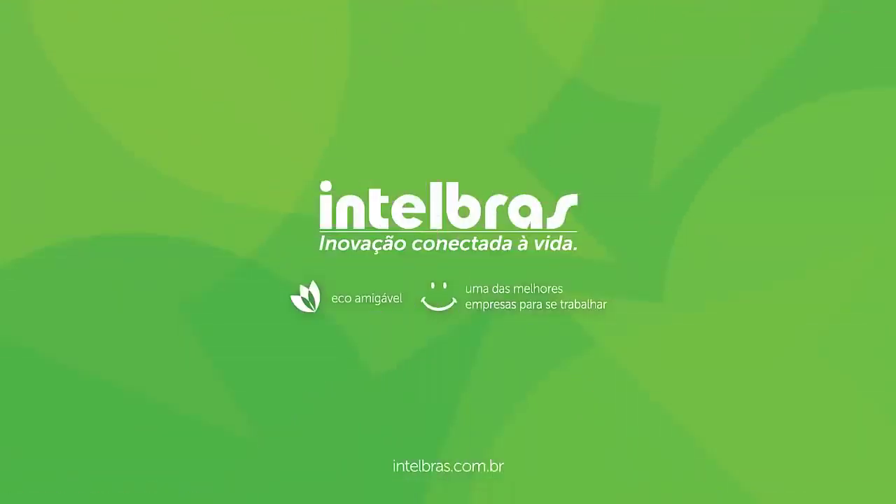